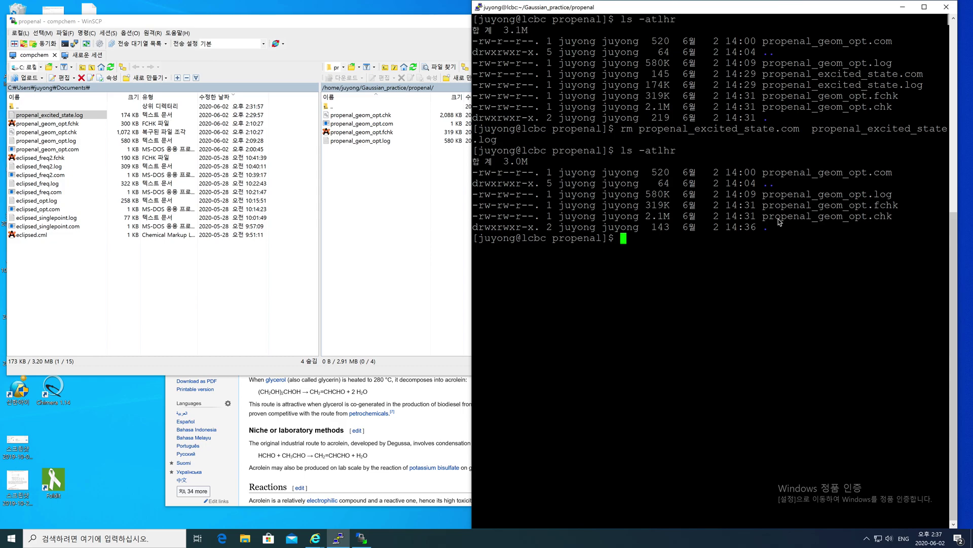
left_click(778, 218)
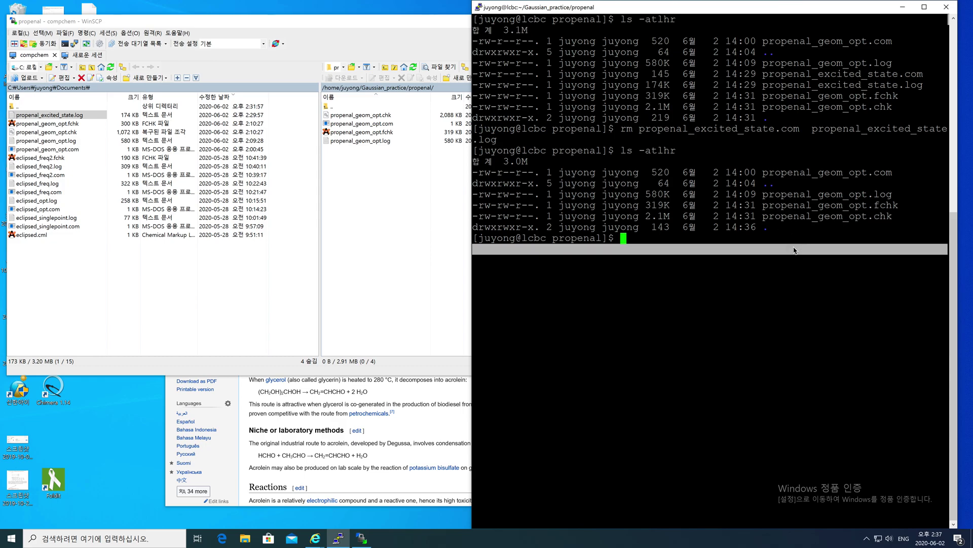
double_click(825, 219)
left_click(826, 227)
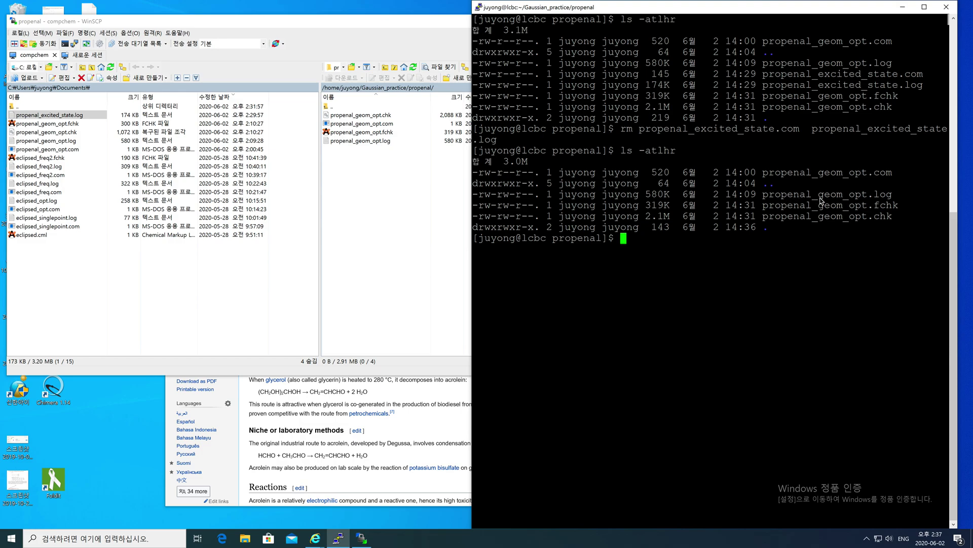
double_click(880, 221)
triple_click(871, 228)
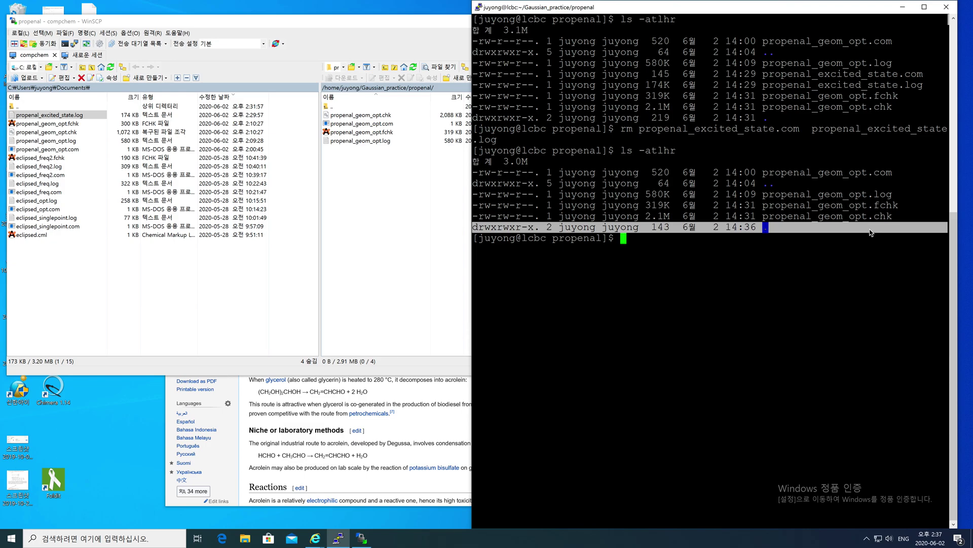
left_click(865, 220)
double_click(865, 220)
left_click(862, 223)
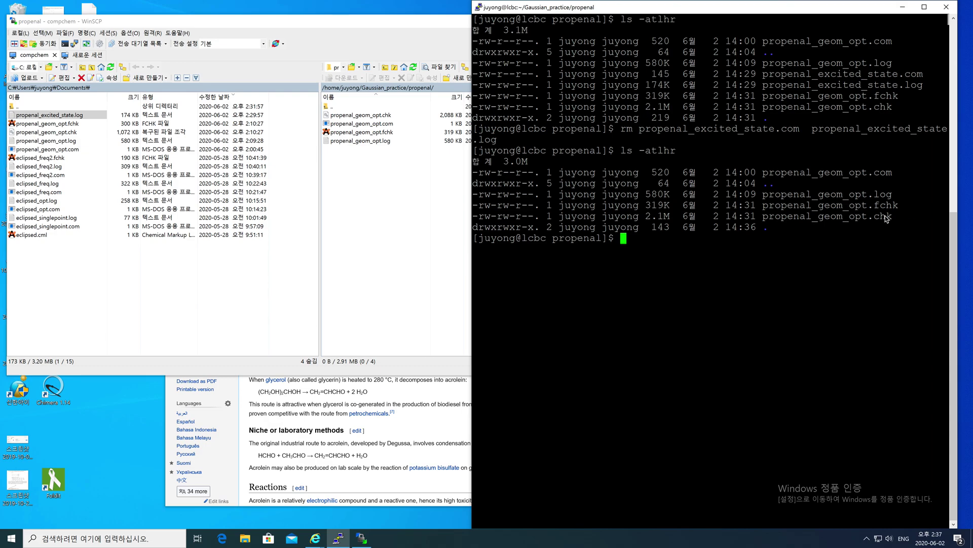
double_click(872, 221)
left_click(872, 230)
- Print the contents of propenal_geom_opt.com in the terminal with cat
type("cat prop")
key("Tab")
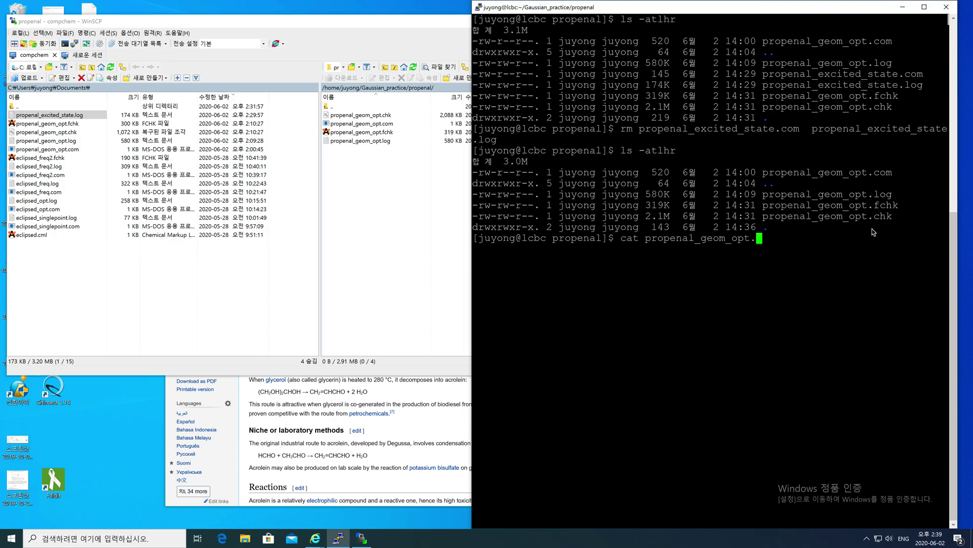
type("com")
key("Return")
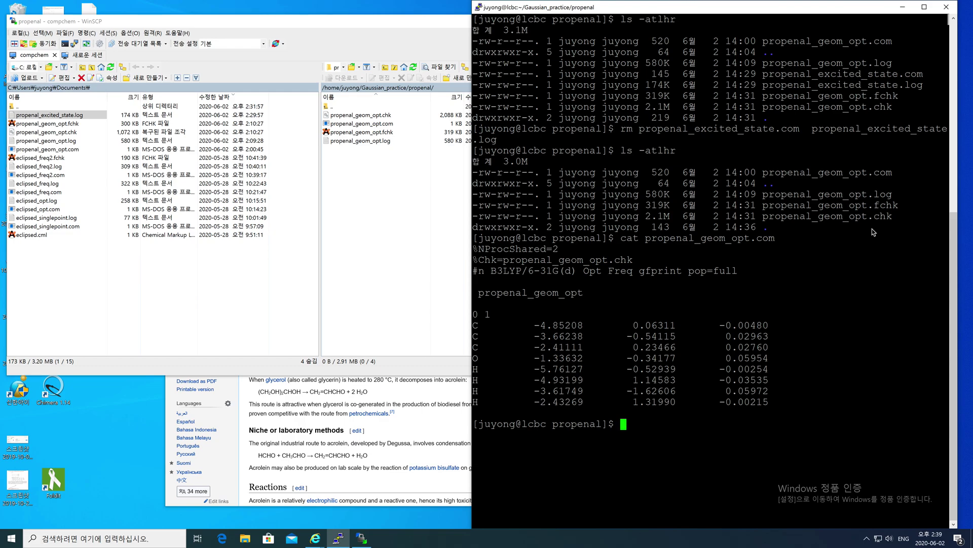
double_click(811, 219)
left_click(812, 219)
double_click(811, 219)
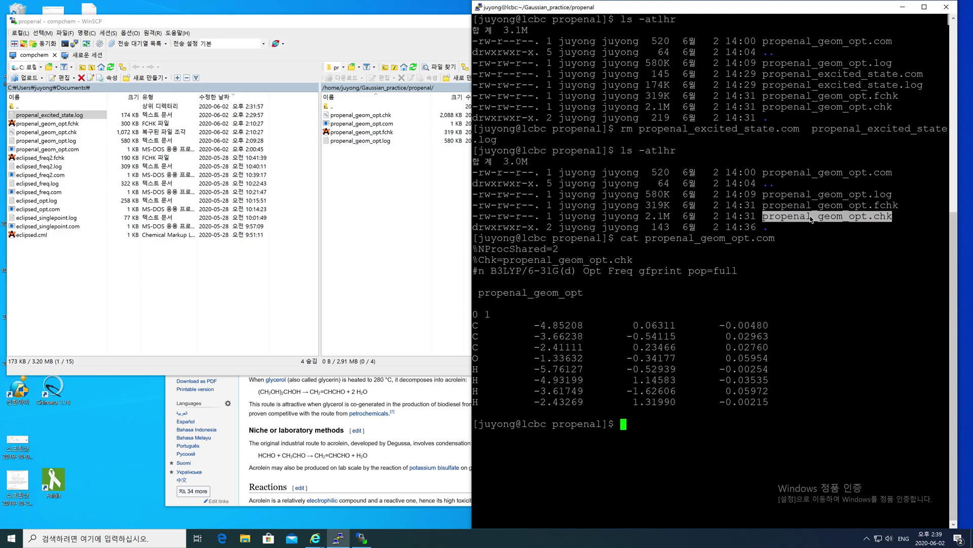
double_click(811, 219)
left_click(812, 219)
triple_click(811, 219)
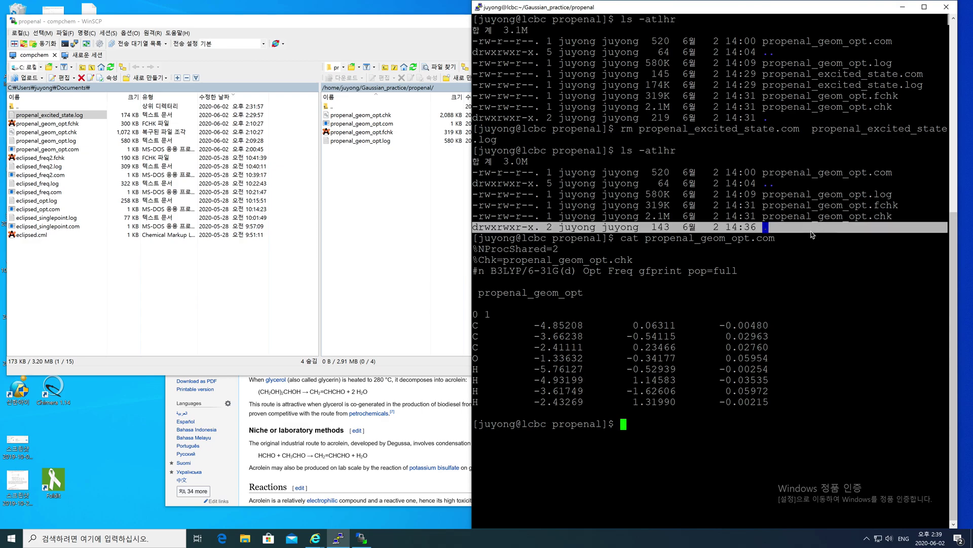
double_click(811, 221)
left_click(813, 235)
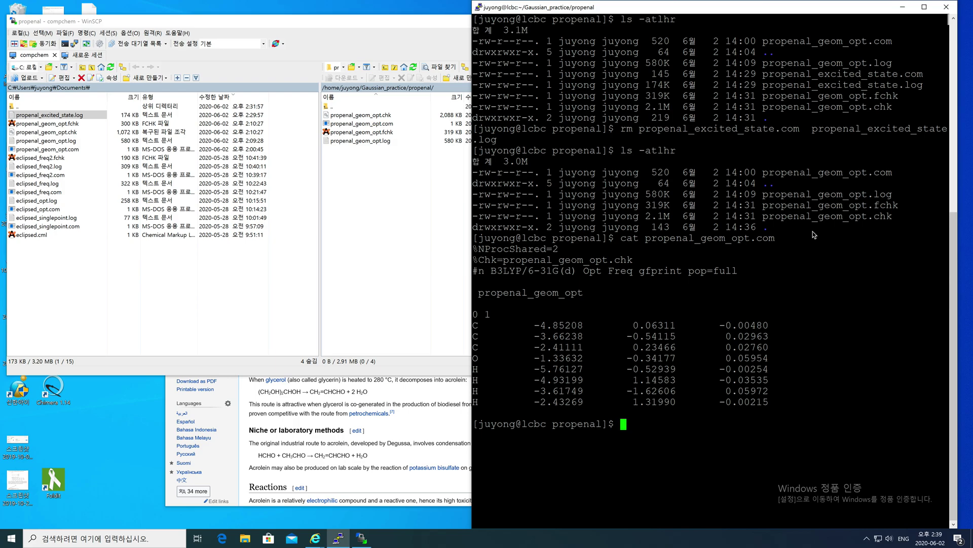
- Copy propenal_geom_opt.com to a new input file named propenal_excited_states.com with cp
type("cp prope")
key("Tab")
type("com ")
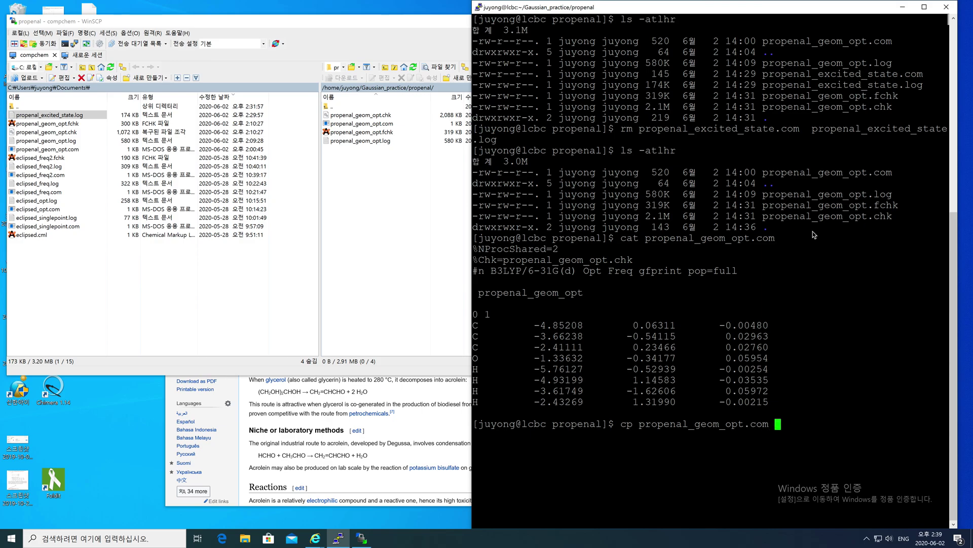
type("propenal_excite")
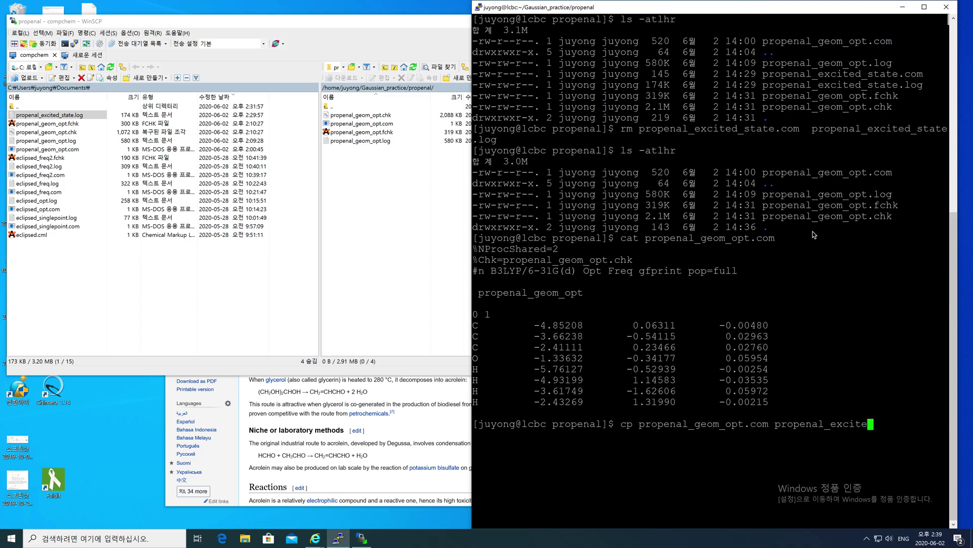
type("d_state")
type(".com")
key("BackSpace")
key("BackSpace")
key("BackSpace")
key("BackSpace")
type("s.com")
key("Return")
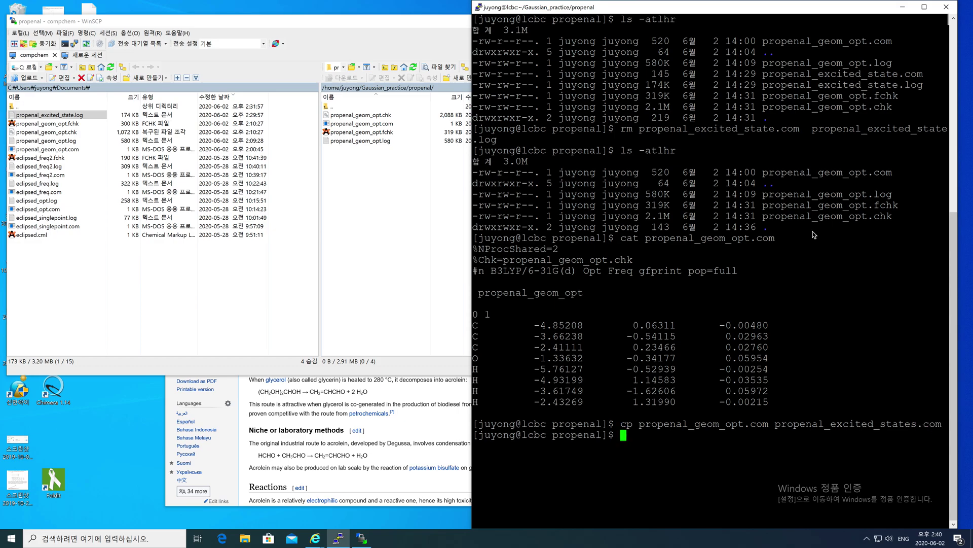
triple_click(626, 432)
double_click(839, 422)
triple_click(859, 392)
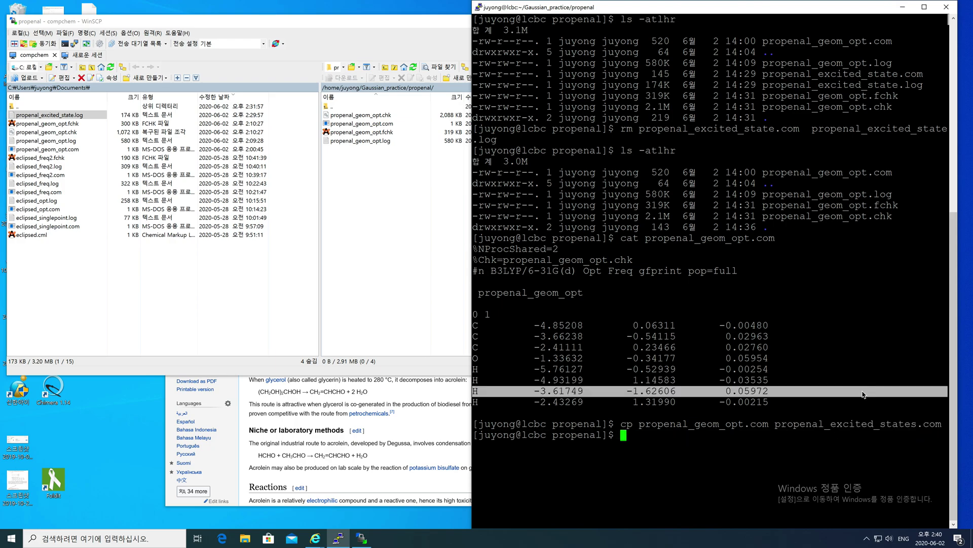
left_click(628, 472)
- Open propenal_excited_states.com for editing in nano
type("nano ")
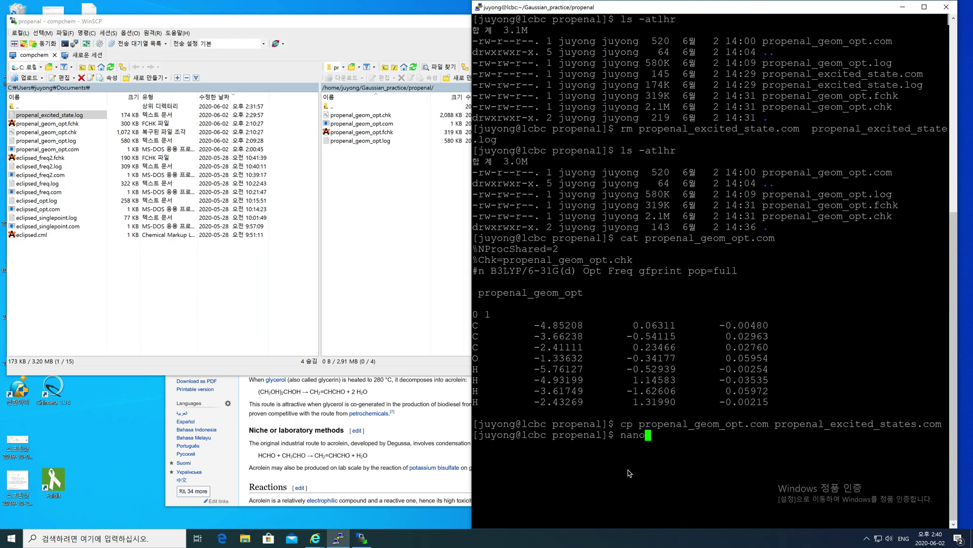
type("propenal_exci")
key("Tab")
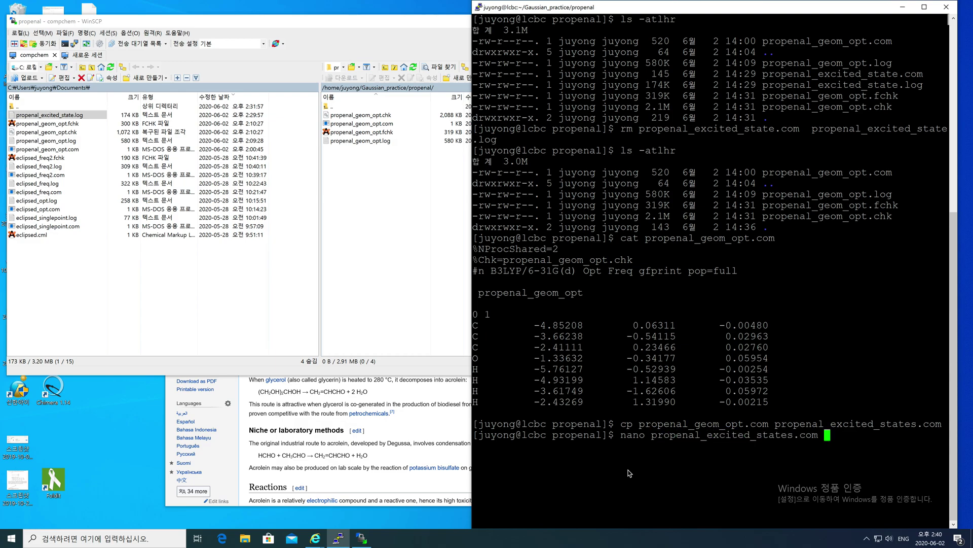
key("Return")
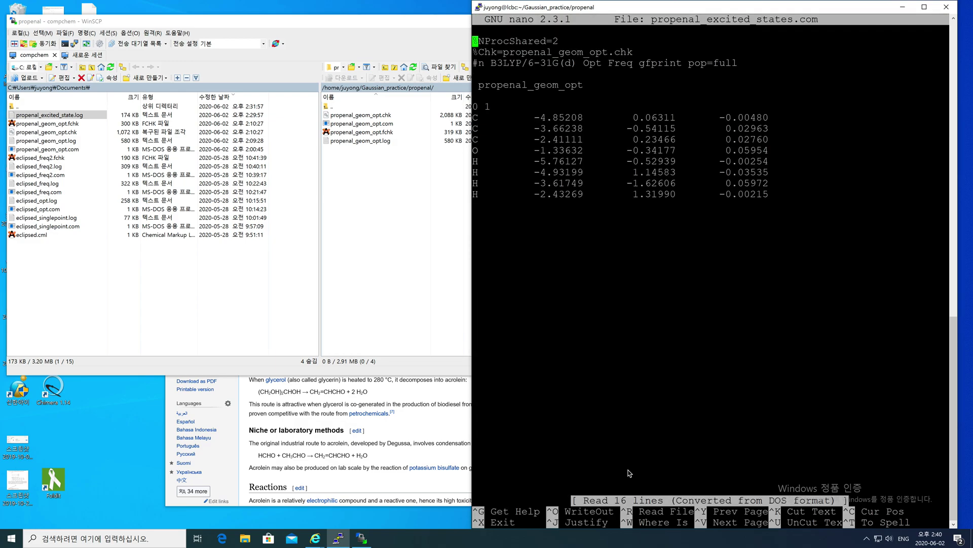
key("Down")
key("Down")
key("Down")
key("Down")
key("Down")
key("Up")
key("Up")
key("Up")
key("Up")
key("Up")
- Move the text cursor to the %Chk line that defines the checkpoint file name
key("Down")
key("Down")
key("Right")
key("Up")
key("Up")
key("Right")
key("Right")
key("Right")
key("Right")
key("Right")
key("Right")
key("Right")
key("Right")
key("Right")
key("Right")
key("Right")
key("Right")
key("Right")
key("Right")
key("Right")
key("Right")
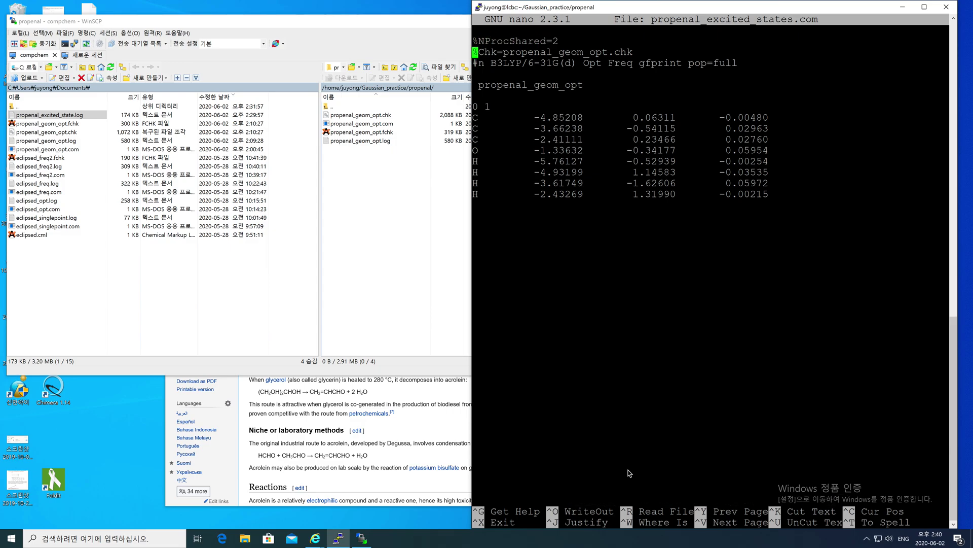
- Look over the checkpoint file line, the title line, the charge and multiplicity line and the first atom coordinates of the input file
key("Right")
key("Right")
key("Right")
key("Right")
key("Left")
key("Left")
key("Right")
key("Right")
key("Right")
key("Right")
key("Right")
key("Right")
key("Right")
key("Right")
key("Right")
key("Right")
key("Right")
key("Right")
key("Right")
key("Right")
key("Right")
key("Right")
key("Right")
key("Right")
key("Right")
key("Right")
key("Down")
key("Left")
key("Left")
key("Left")
key("Left")
key("Left")
key("Left")
key("Left")
key("Left")
key("Left")
key("Left")
key("Left")
key("Down")
key("Down")
key("Down")
key("Down")
key("Down")
key("Left")
key("Left")
key("Left")
key("Up")
key("Up")
key("Down")
key("Down")
key("Down")
key("Down")
key("Up")
key("Up")
key("Up")
key("Up")
key("Up")
key("Up")
key("Up")
- Examine the method, basis set, job type and output keywords on the route line
key("Right")
key("Right")
key("Right")
key("Right")
key("Right")
key("Right")
key("Right")
key("Right")
key("Right")
key("Right")
key("Right")
key("Right")
key("Right")
key("Right")
key("Right")
key("Right")
key("Right")
key("Right")
key("Right")
key("Right")
key("Right")
key("Right")
key("Right")
key("Left")
key("Left")
key("Left")
key("Left")
key("Left")
key("Left")
key("Left")
key("Left")
key("Left")
key("Left")
key("Left")
key("Left")
key("Left")
key("Left")
key("Left")
key("Left")
key("Left")
key("Left")
key("Left")
key("Left")
key("Right")
key("Right")
key("Right")
key("Right")
key("Right")
key("Right")
key("Right")
key("Right")
key("Right")
key("Right")
key("Right")
key("Right")
key("Right")
key("Right")
key("Right")
key("Right")
key("Right")
key("Left")
key("Left")
key("Left")
key("Left")
key("Left")
key("Left")
key("Left")
key("Left")
key("Left")
key("Left")
key("Left")
key("Left")
key("Left")
key("Left")
key("Left")
key("Left")
key("Left")
key("Left")
key("Left")
- Delete the Opt Freq keywords from the route line after B3LYP/6-31G(d)
key("Down")
key("Down")
key("Down")
key("Up")
key("Up")
key("Right")
key("Right")
key("Right")
key("Right")
key("Right")
key("Right")
key("Right")
key("Right")
key("Right")
key("Right")
key("Right")
key("Right")
key("Right")
key("Right")
key("Right")
key("Right")
key("Right")
key("Right")
key("Right")
key("Right")
key("Right")
key("Right")
key("Right")
key("BackSpace")
key("BackSpace")
key("BackSpace")
key("BackSpace")
key("BackSpace")
key("BackSpace")
key("BackSpace")
key("BackSpace")
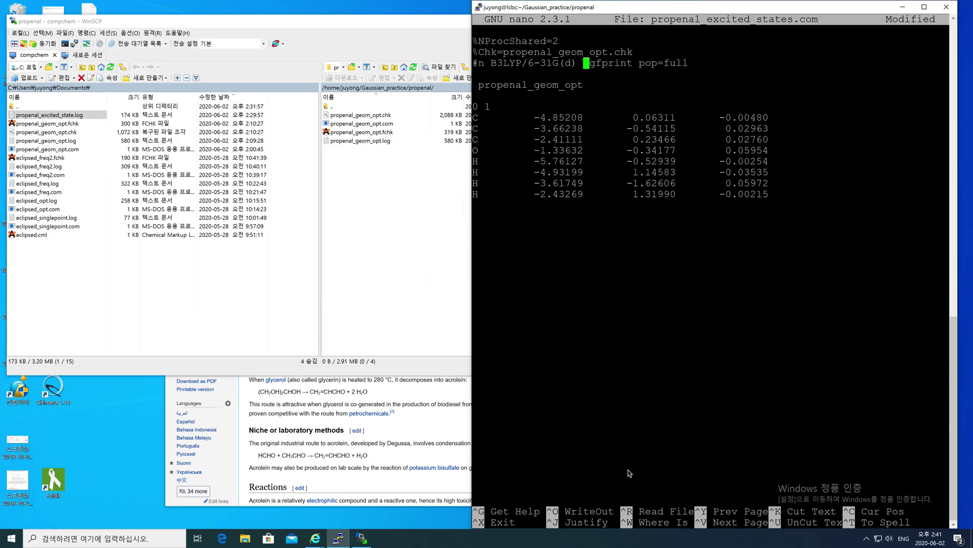
- Add the keyword TD(nstates=10) to the route line after B3LYP/6-31G(d)
type("TD(nstates=")
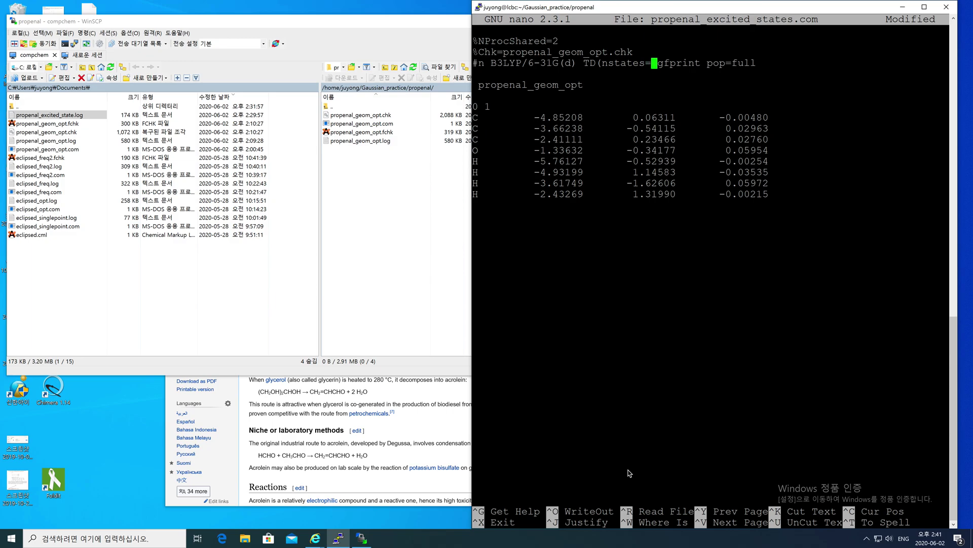
type("10)")
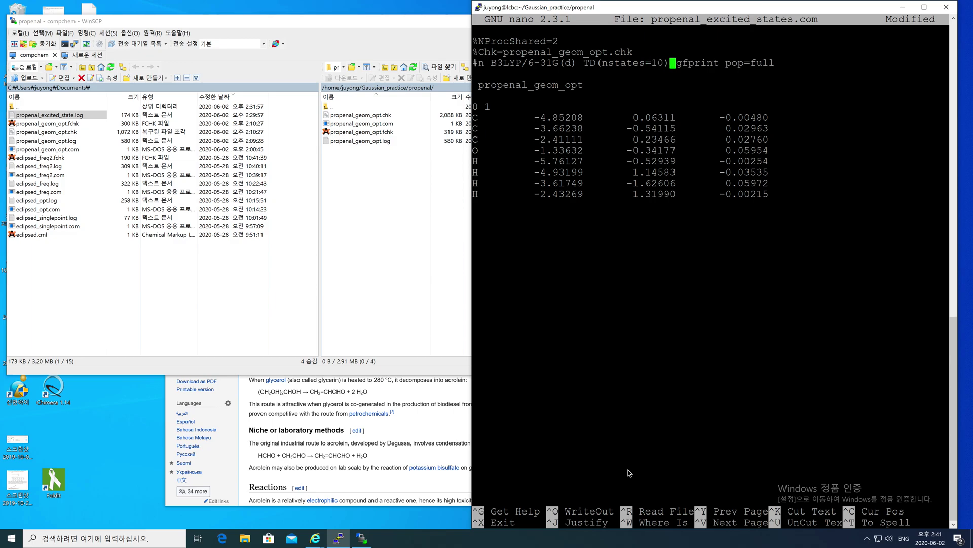
- Examine the TD(nstates=10) keyword and the other keywords around it on the route line
key("Left")
key("Left")
key("Left")
key("Left")
key("Left")
key("Left")
key("Left")
key("Left")
key("Left")
key("Left")
key("Left")
key("Left")
key("Left")
key("Left")
key("Right")
key("Right")
key("Right")
key("Right")
key("Right")
key("Right")
key("Right")
key("Right")
key("Right")
key("Right")
key("Right")
key("Right")
key("Right")
key("Right")
key("Right")
key("Right")
key("Right")
key("Right")
key("Right")
key("Right")
key("Right")
key("Right")
key("Right")
key("Left")
key("Left")
key("Left")
key("Left")
key("Left")
key("Left")
key("Left")
key("Left")
key("Left")
key("Left")
key("Left")
key("Left")
key("Left")
key("Left")
key("Left")
key("Left")
key("Left")
key("Left")
key("Left")
key("Left")
key("Left")
key("Left")
key("Left")
key("Right")
key("Right")
key("Left")
key("Left")
key("Right")
- Change the title line of the input file to propenal_excited_states
key("Down")
key("Down")
key("BackSpace")
key("BackSpace")
key("BackSpace")
key("BackSpace")
key("BackSpace")
key("BackSpace")
key("BackSpace")
key("BackSpace")
type("excited_states")
- Insert the keyword geom=AllCheckpoint on the route line between TD(nstates=10) and gfprint
key("Down")
key("Down")
key("Left")
key("Left")
key("Left")
key("Up")
key("Up")
key("Up")
key("Up")
key("Right")
key("Right")
key("Right")
key("Right")
key("Right")
key("Right")
key("Right")
key("Right")
key("Right")
key("Right")
key("Right")
key("Right")
key("Right")
key("Right")
key("Right")
key("Right")
key("Right")
key("Right")
key("Right")
key("Right")
key("Right")
key("Right")
key("Right")
key("Right")
key("Right")
key("Right")
key("Right")
key("Right")
key("Right")
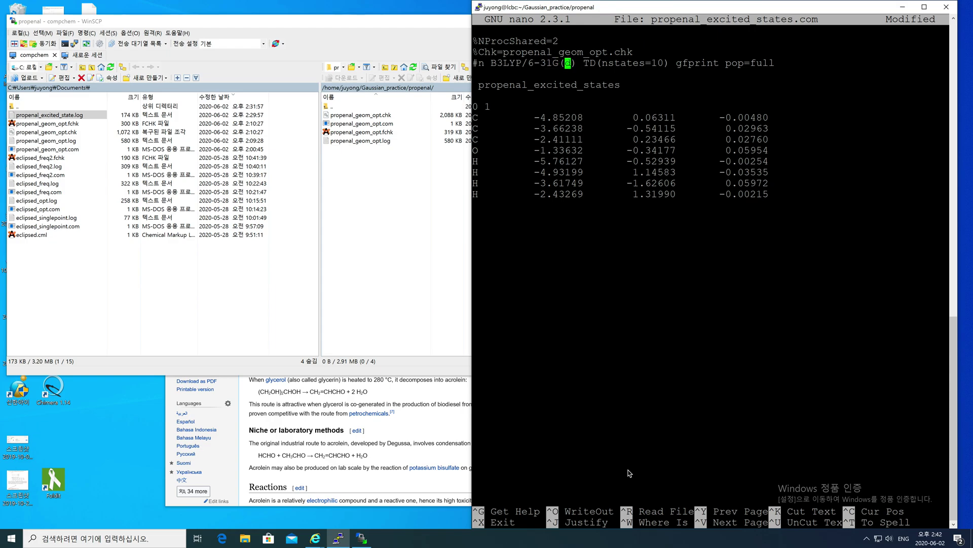
key("Right")
type("geom=")
key("Left")
type("AllChek")
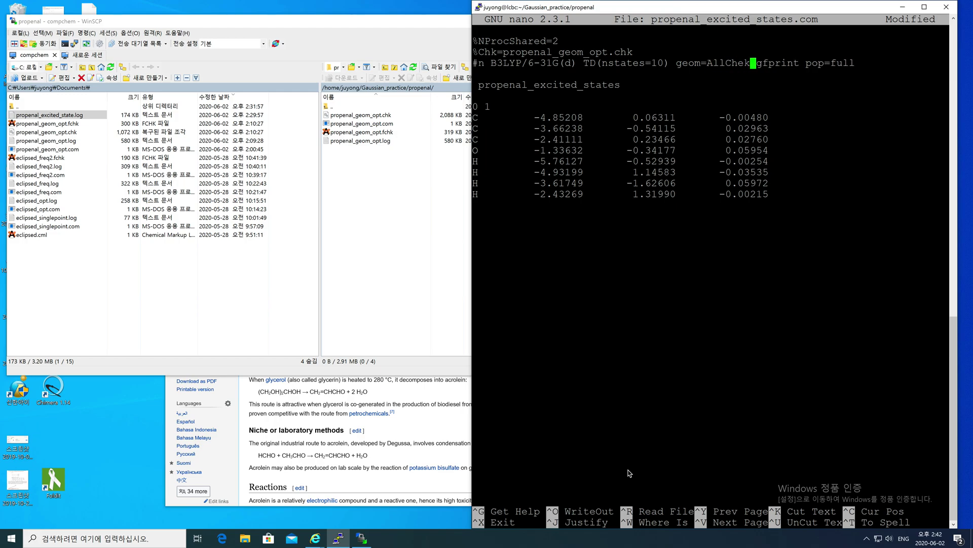
type("k")
type("point")
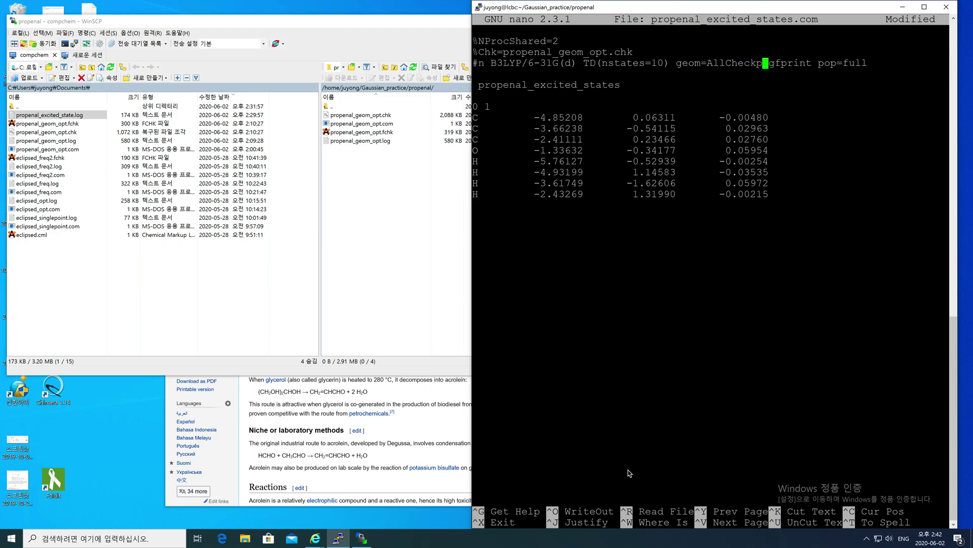
- Review the spelling and placement of the geom=AllCheckpoint keyword on the route line
key("Left")
key("Left")
key("Left")
key("Left")
key("Left")
key("Left")
key("Left")
key("Left")
key("Left")
key("Left")
key("Left")
key("Left")
key("Left")
key("Right")
key("Right")
key("Right")
key("Left")
key("Left")
key("Right")
key("Right")
key("Right")
key("Right")
key("Right")
key("Right")
key("Right")
key("Right")
key("Right")
key("Right")
key("Right")
key("Right")
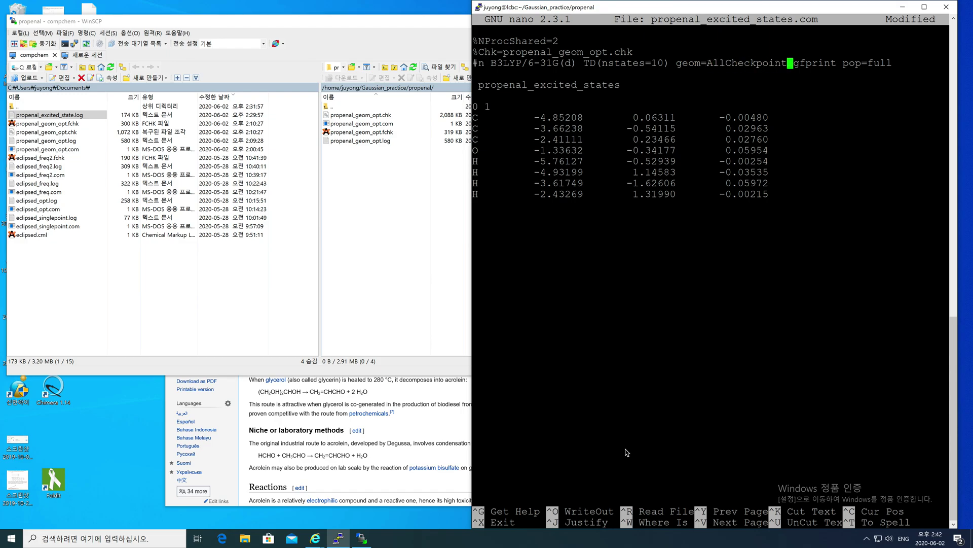
- Delete the charge and multiplicity line and all the atom coordinate lines below the propenal_excited_states title
double_click(733, 64)
left_click_drag(505, 53, 634, 56)
left_click(508, 57)
left_click_drag(505, 57, 634, 56)
left_click(634, 56)
key("Down")
key("Down")
key("Down")
key("Down")
key("Left")
key("Left")
key("Left")
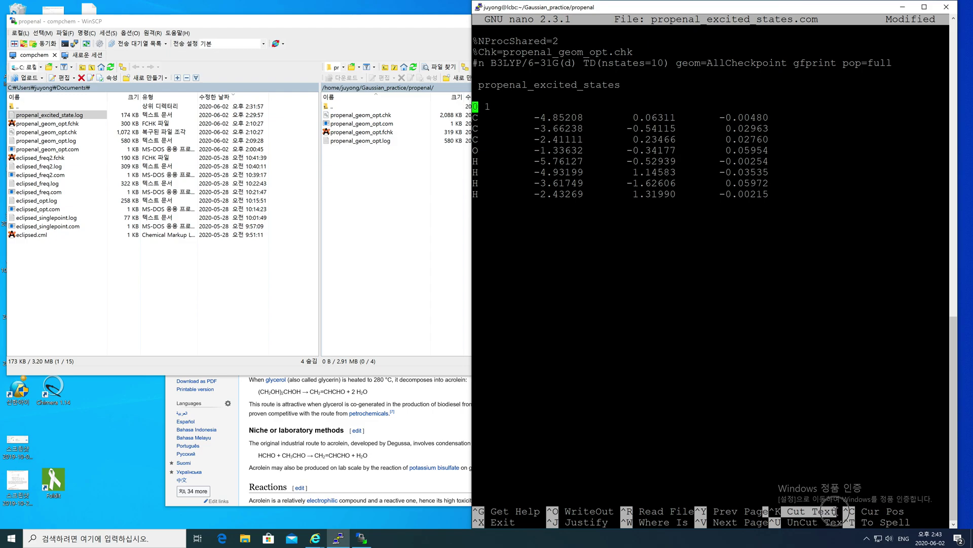
left_click(782, 402)
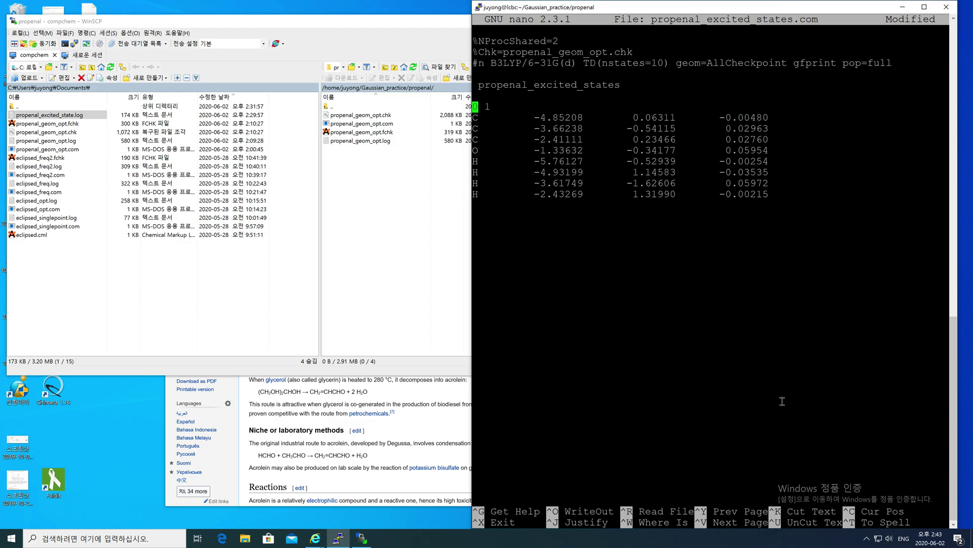
key("ctrl+k")
key("ctrl+k")
key("ctrl+k")
key("ctrl+k")
key("ctrl+k")
key("ctrl+k")
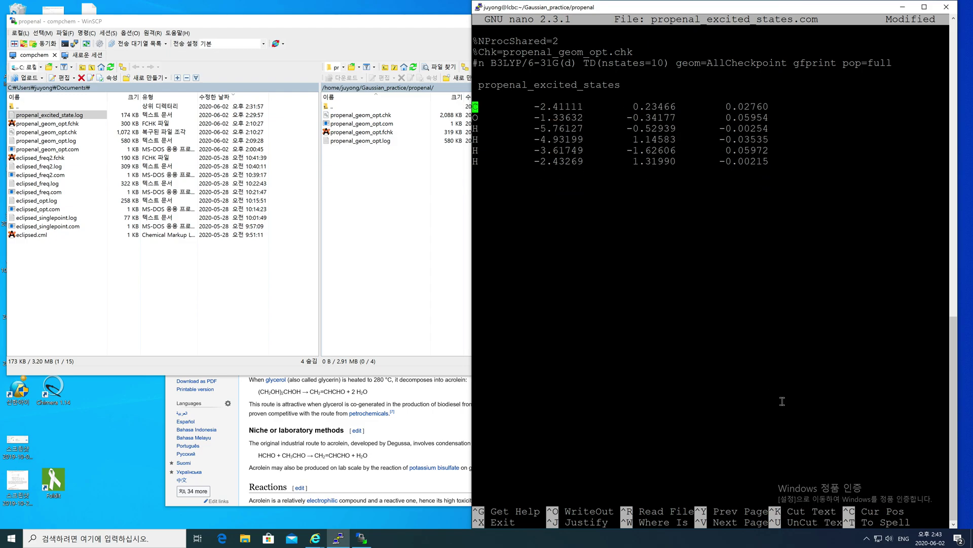
key("ctrl+k")
key("ctrl+k")
key("ctrl+k")
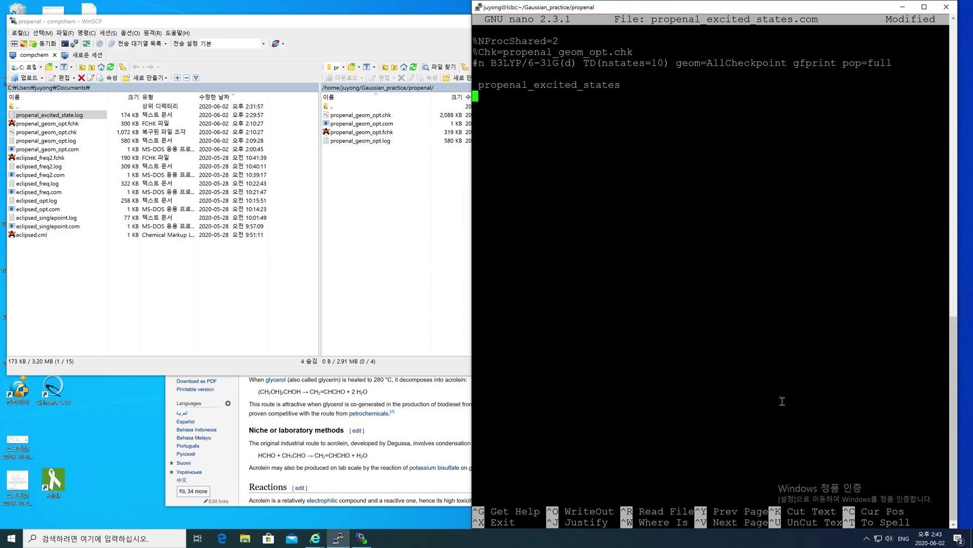
- Save the input file as propenal_excited_states.com and exit nano
double_click(487, 100)
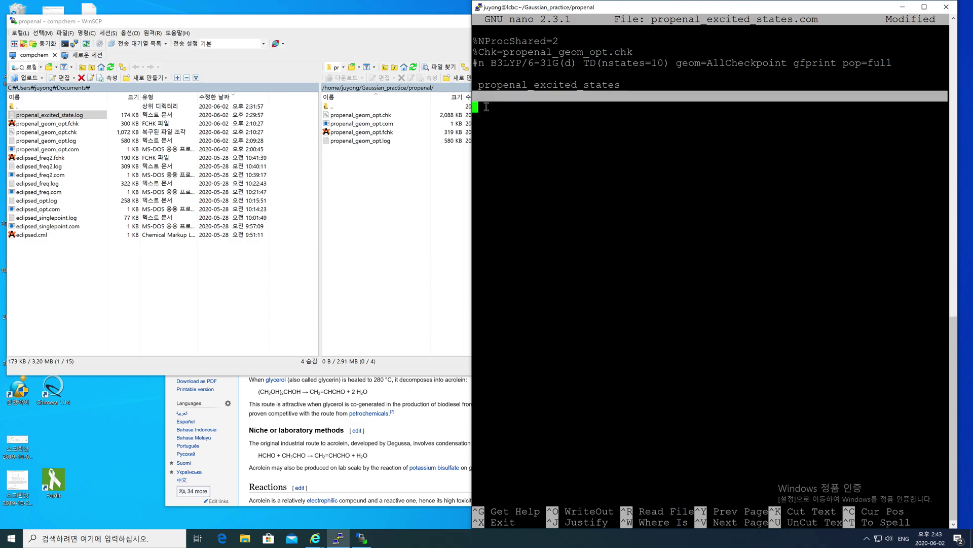
left_click(494, 110)
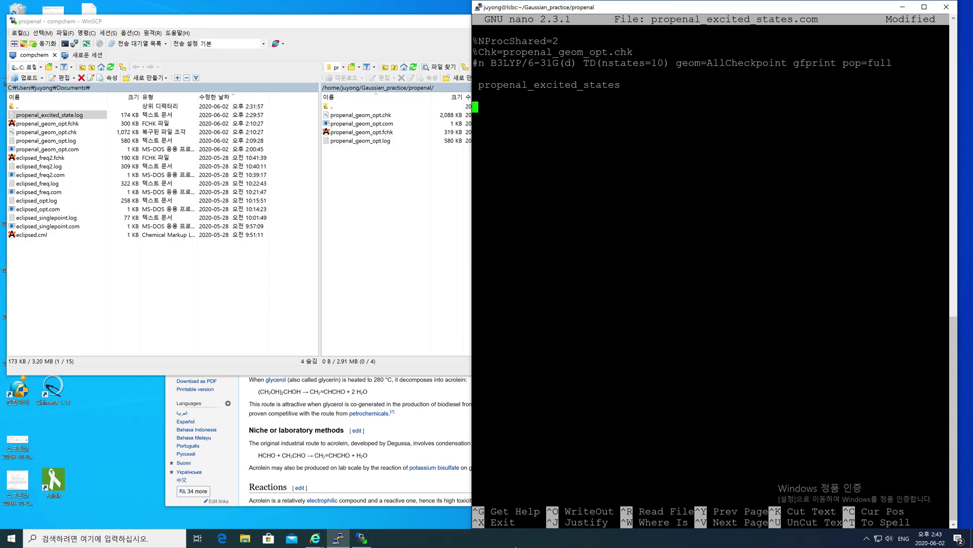
double_click(581, 449)
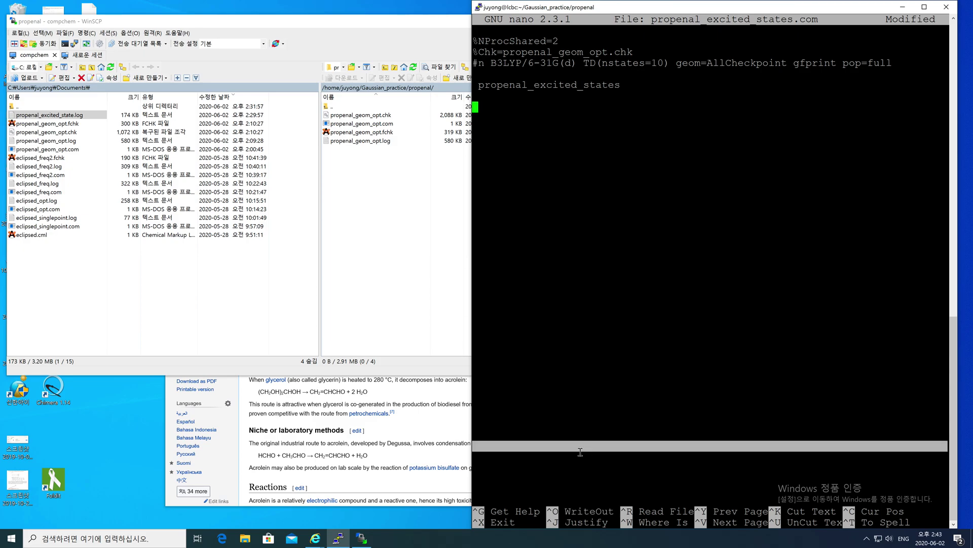
key("ctrl+o")
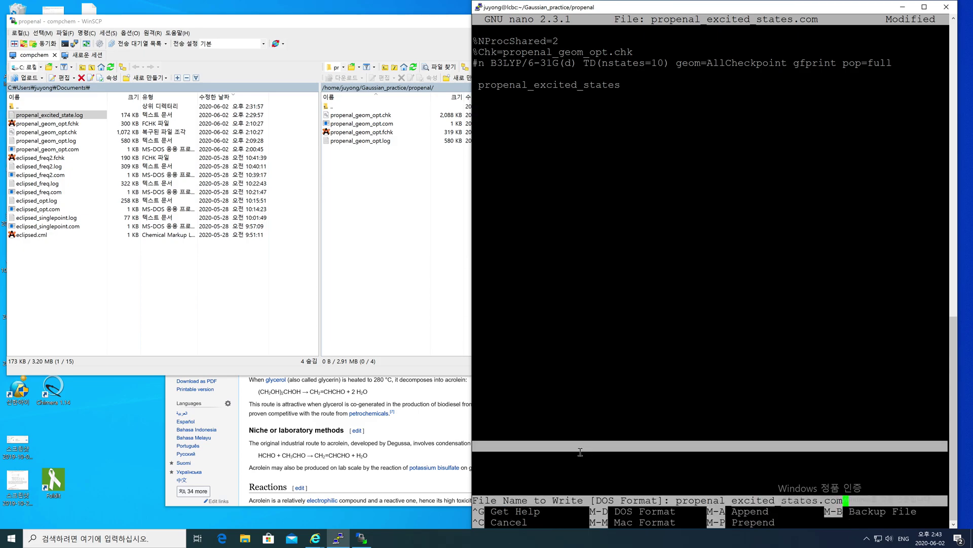
key("Return")
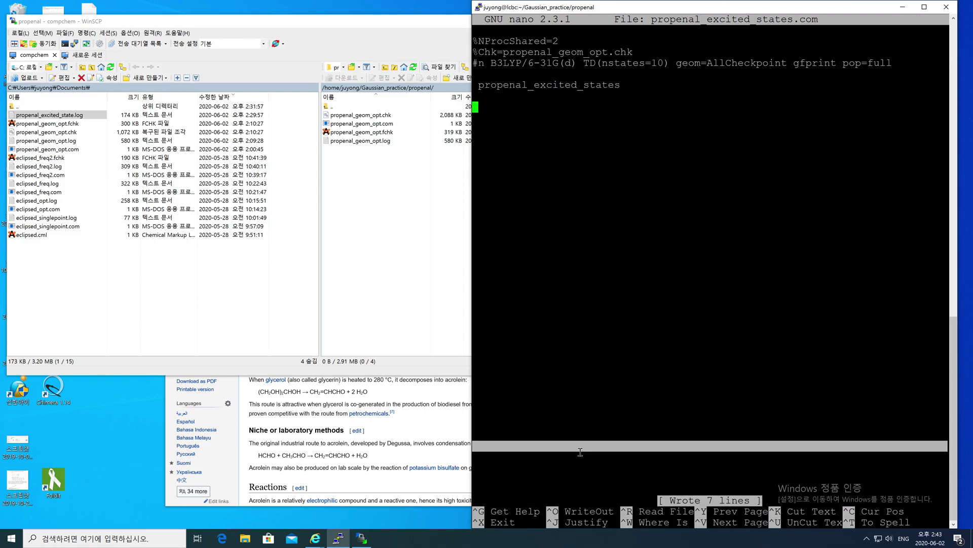
key("ctrl+x")
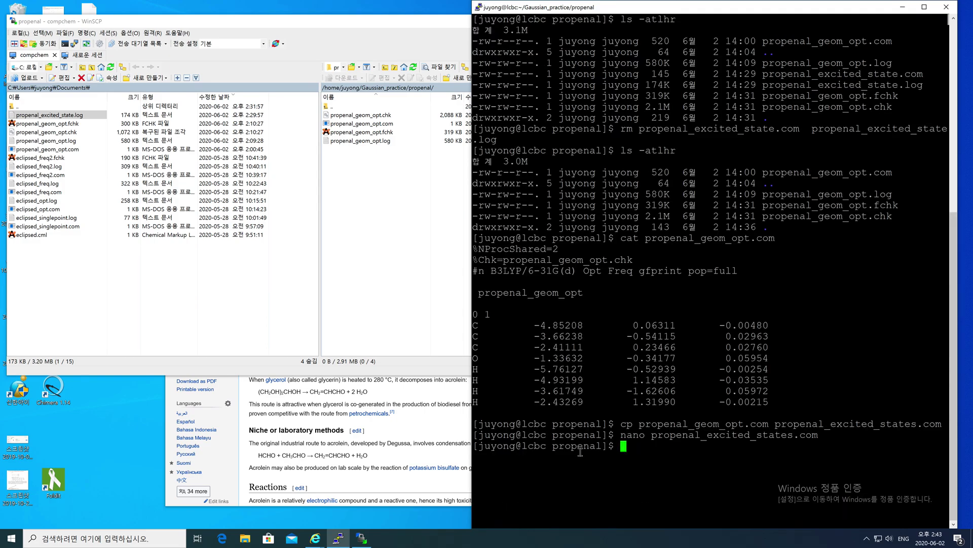
- Print propenal_excited_states.com in the terminal with cat and check its checkpoint file name, route line and title
type("cat propenal_e")
key("Tab")
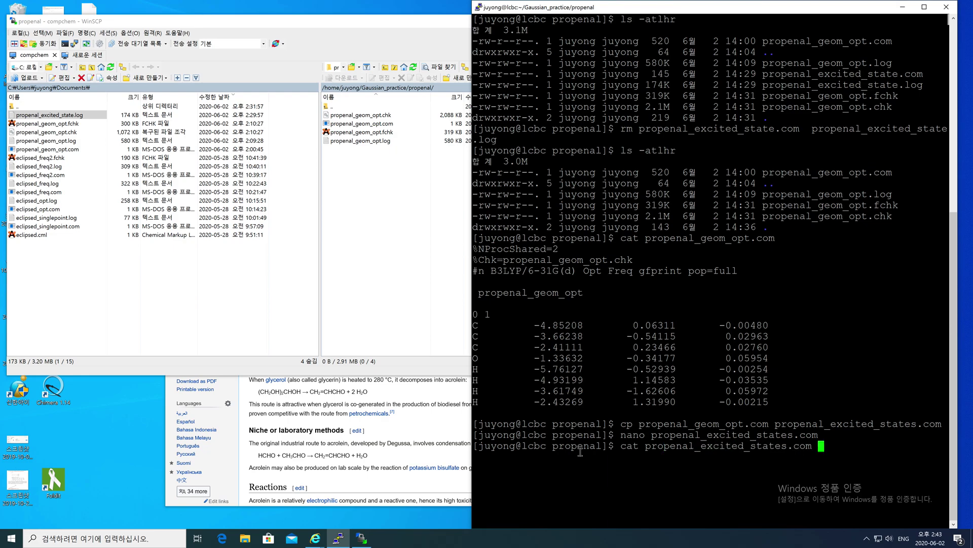
key("Return")
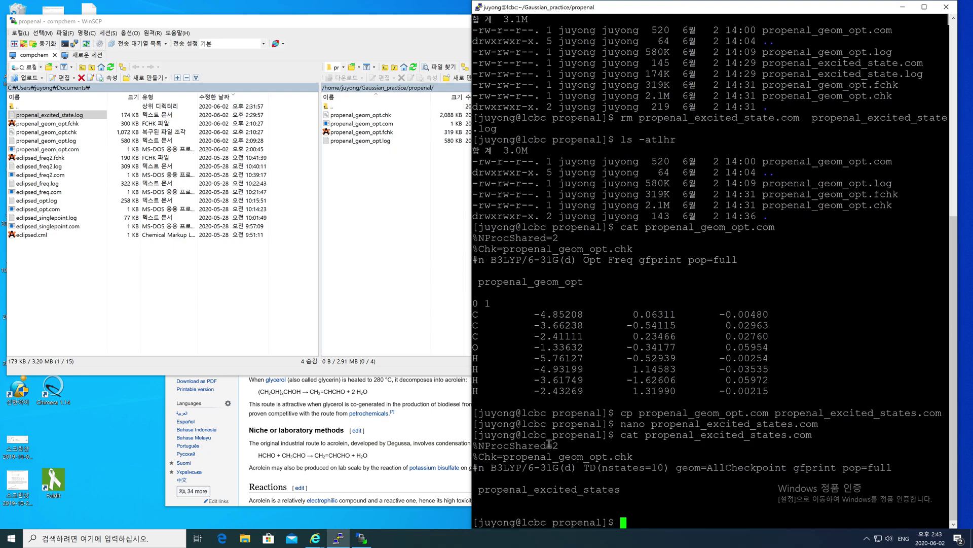
left_click(479, 451)
left_click_drag(479, 451, 607, 491)
left_click(602, 494)
left_click_drag(510, 457, 652, 462)
left_click(654, 463)
- Run propenal_excited_states.com with g16 in the background, redirecting the output to propenal_excited_states.log
type("g16 p")
key("Tab")
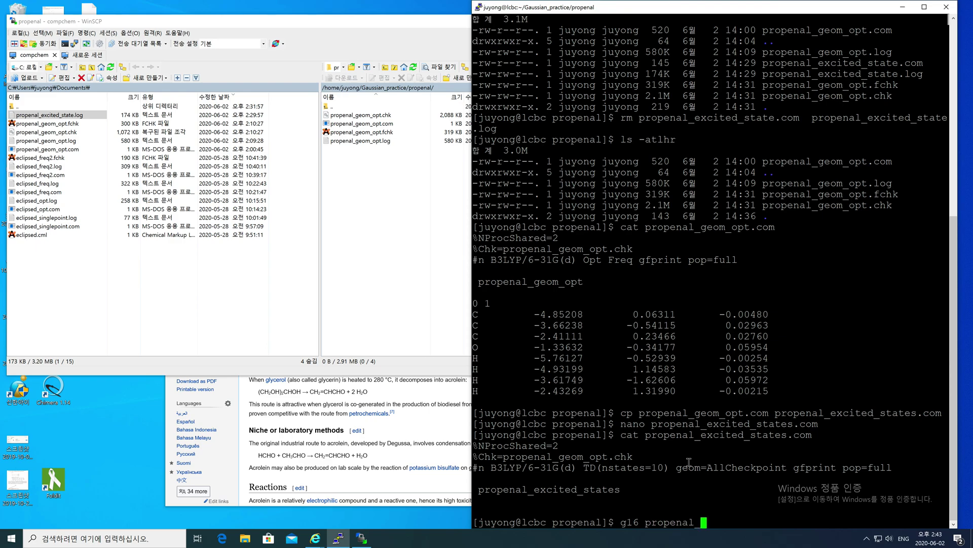
type("exc")
key("Tab")
type("> pro")
key("Tab")
type("e")
key("Tab")
key("BackSpace")
key("BackSpace")
key("BackSpace")
key("BackSpace")
type("log &")
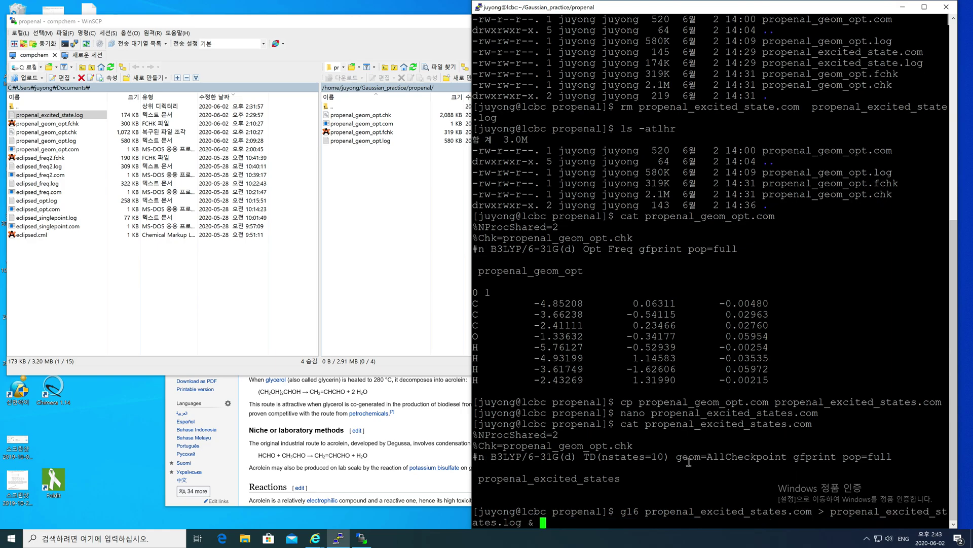
key("Return")
key("Return")
- List the folder's files with ls -atlhr and check the running Gaussian process in top
type("ls -atlhr")
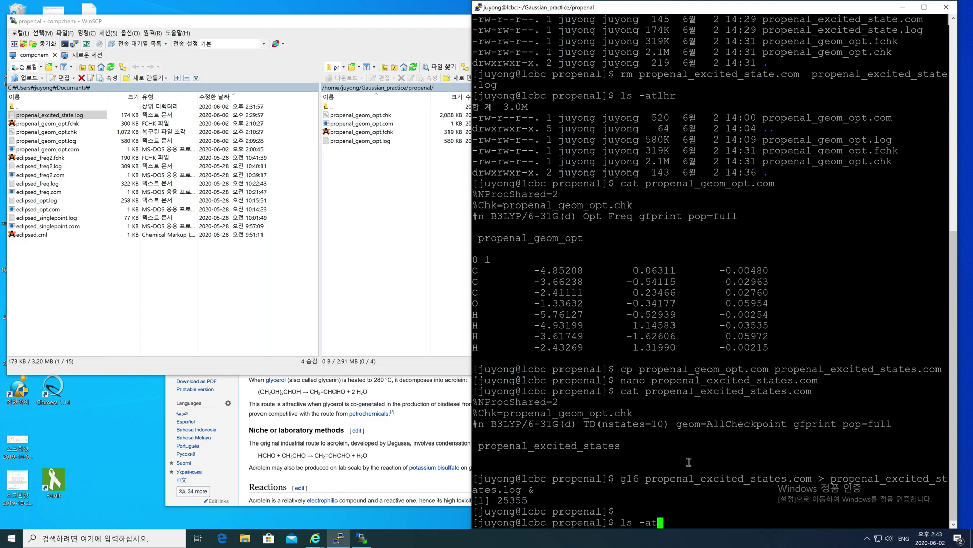
key("Return")
type("top")
key("Return")
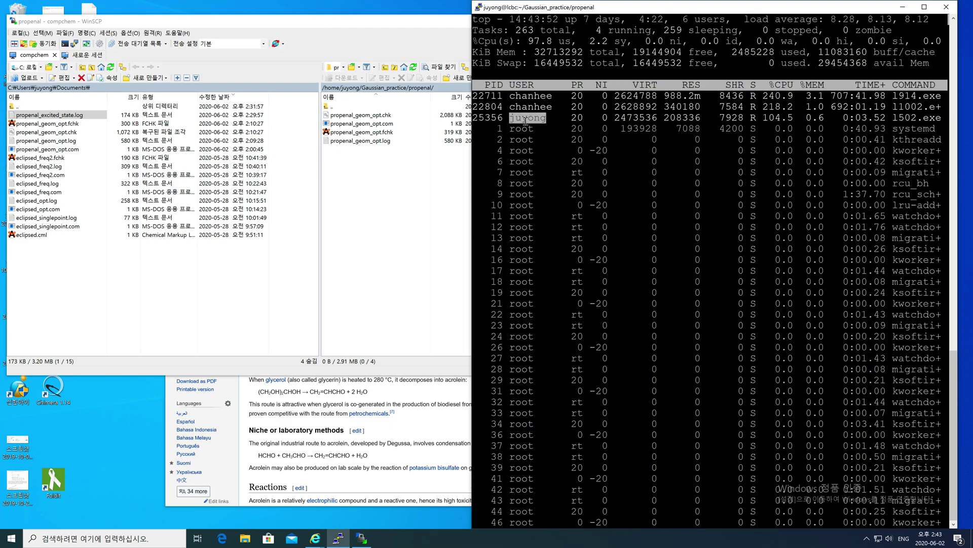
type("qclear")
key("Return")
- Follow propenal_excited_states.log with tail -f until the job ends and check its termination line
type("ls -a")
type("tail -f ")
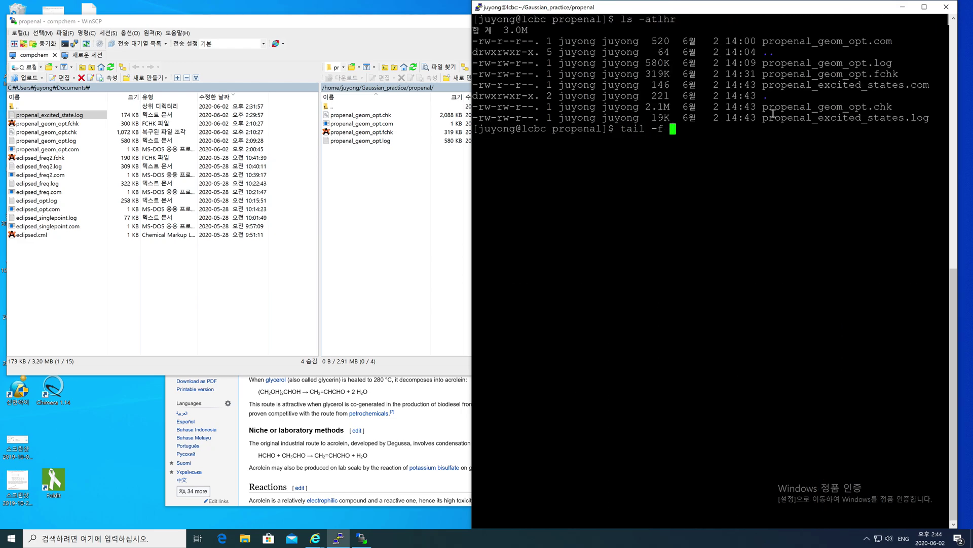
type("propenal_excited_states.log")
key("Return")
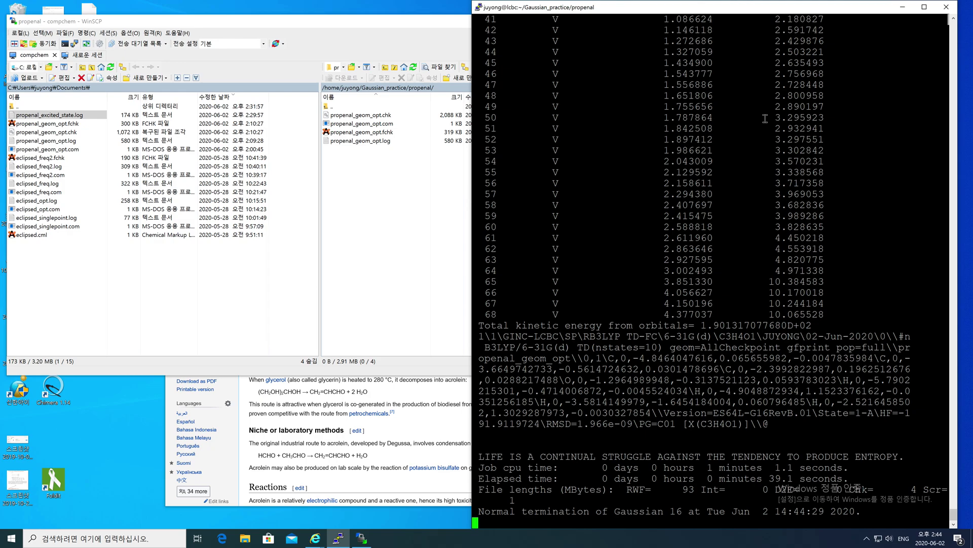
triple_click(603, 454)
left_click(603, 454)
left_click_drag(481, 511, 759, 513)
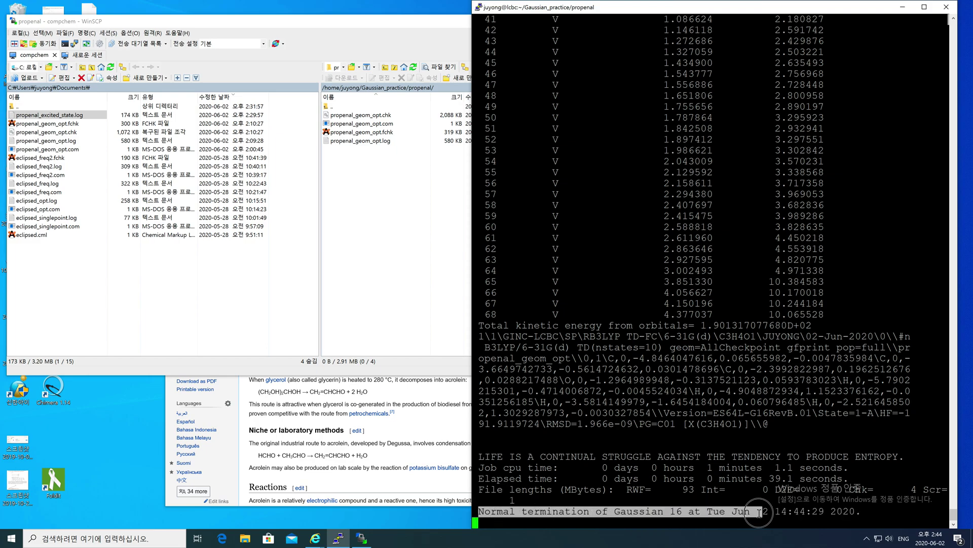
left_click(759, 512)
double_click(734, 490)
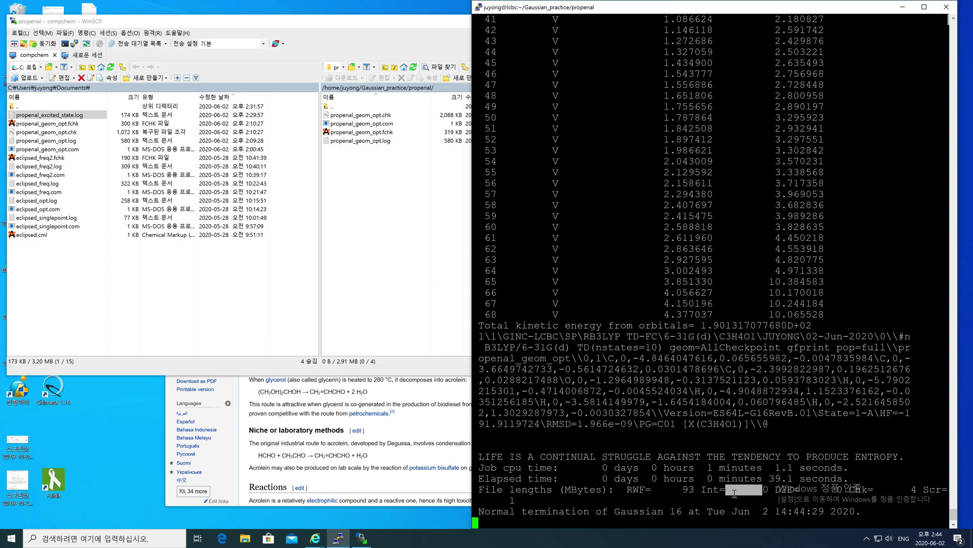
- Stop following the log and list the folder's files with ls -atlhr in a cleared terminal to find propenal_excited_states.log
key("ctrl+c")
type("clear")
key("Return")
type("ls -atlhr")
key("Return")
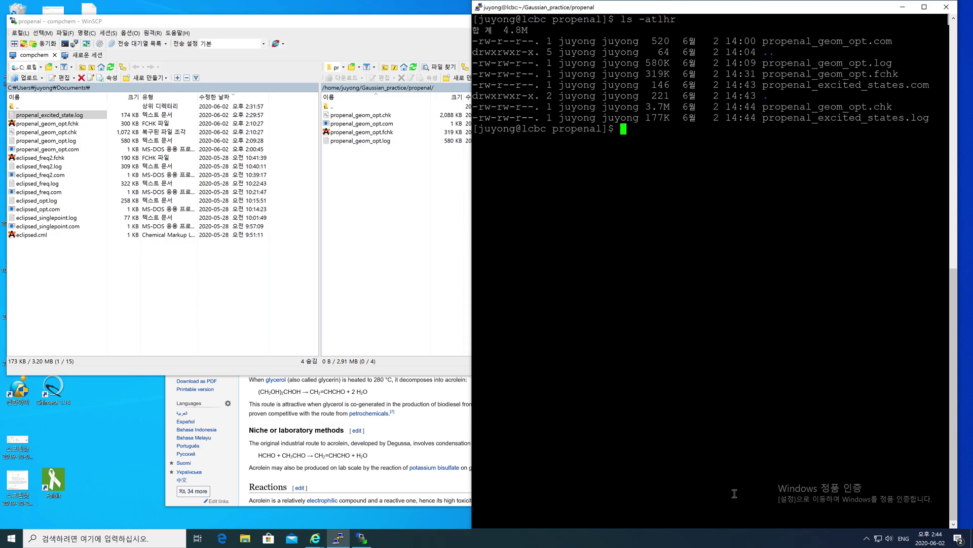
triple_click(821, 122)
left_click_drag(763, 119, 929, 119)
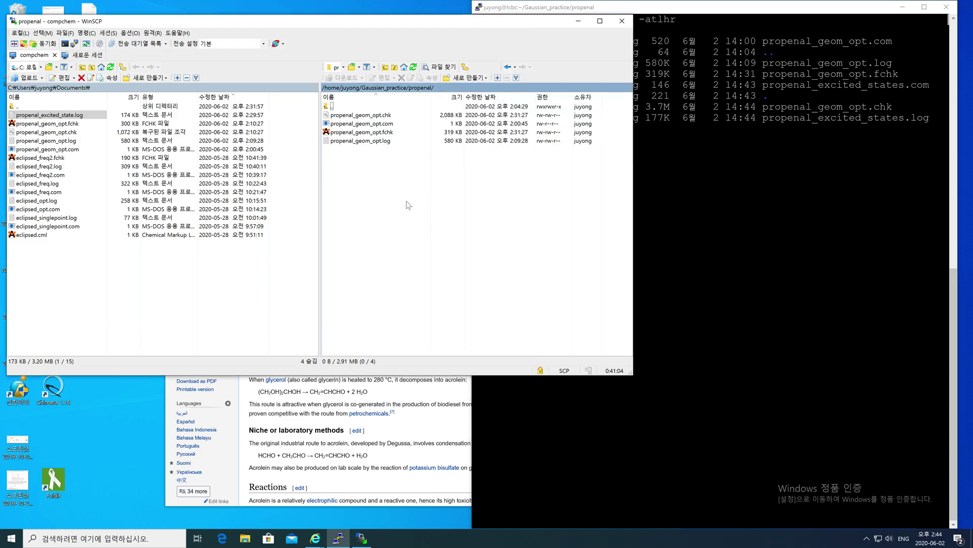
- Switch to WinSCP, refresh the remote propenal folder and download propenal_excited_states.log to the local Documents folder
left_click(421, 197)
left_click(413, 68)
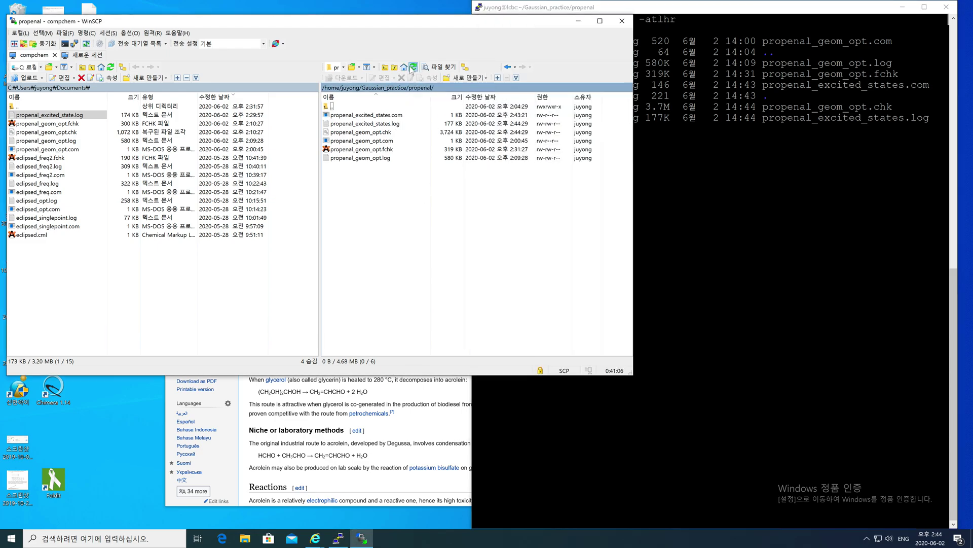
left_click(388, 126)
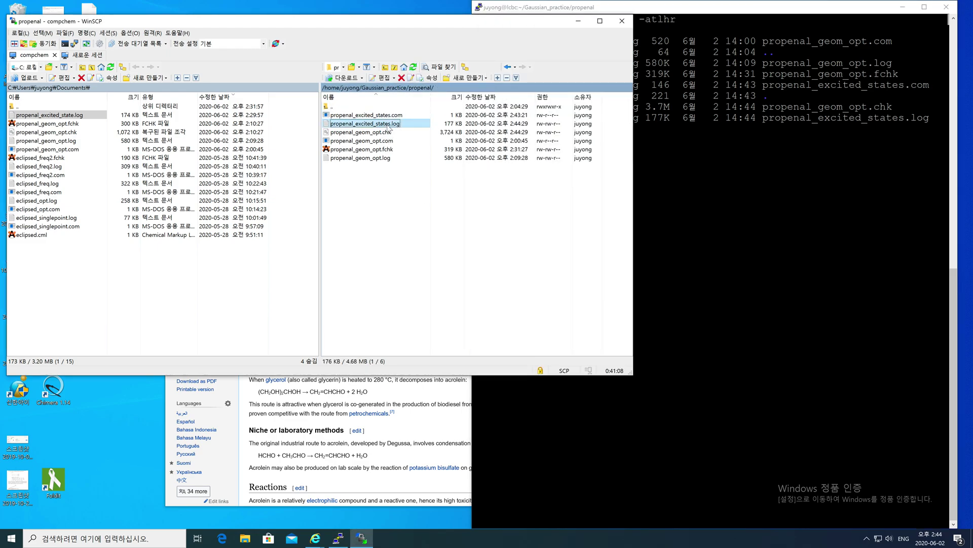
right_click(388, 126)
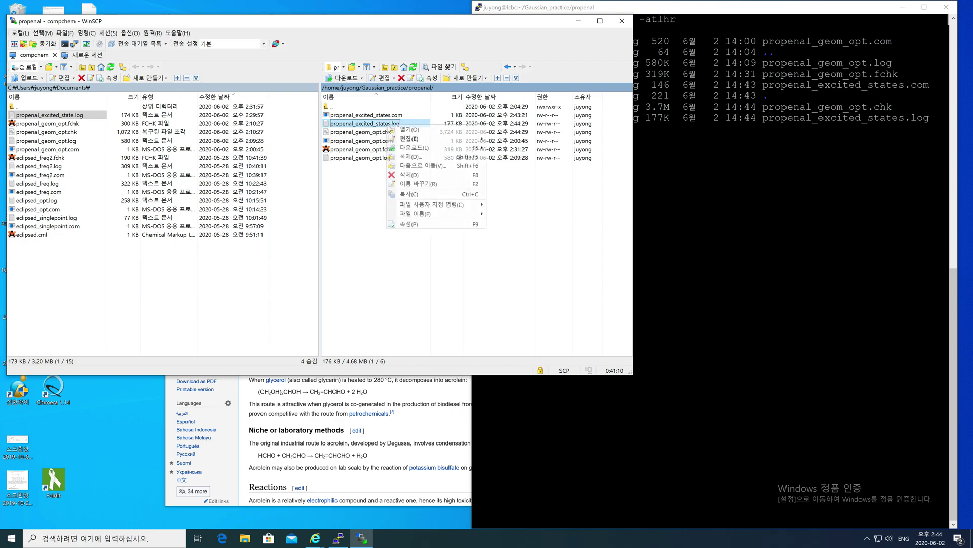
left_click(405, 148)
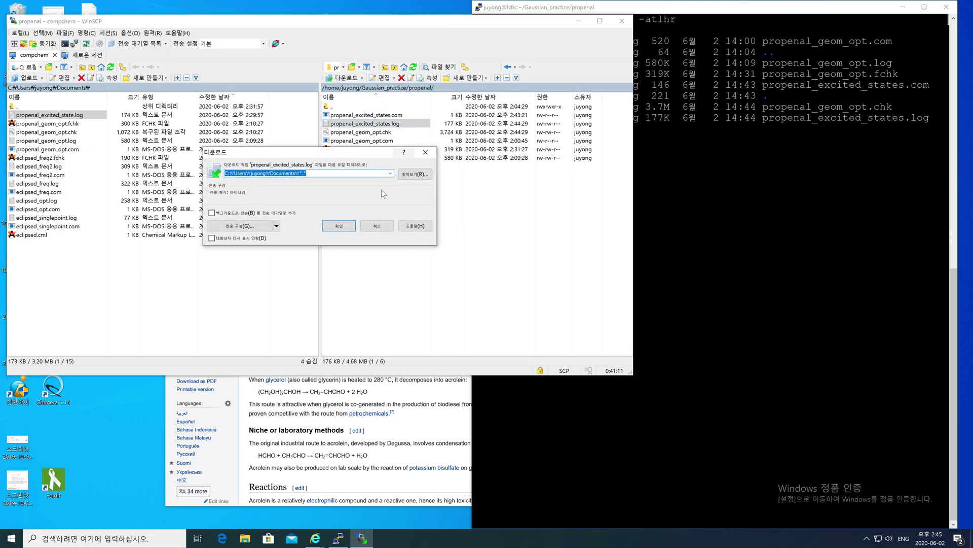
left_click(345, 225)
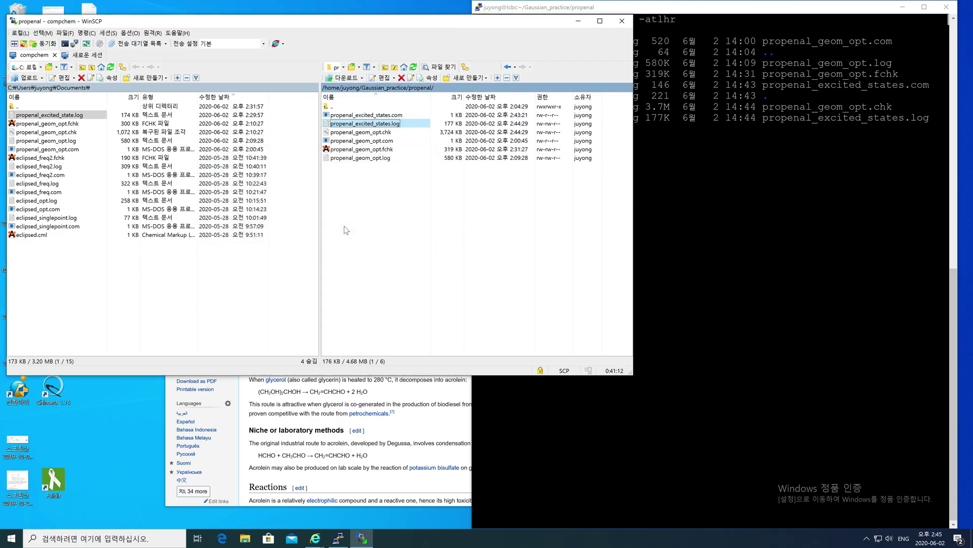
left_click(152, 284)
left_click(67, 116)
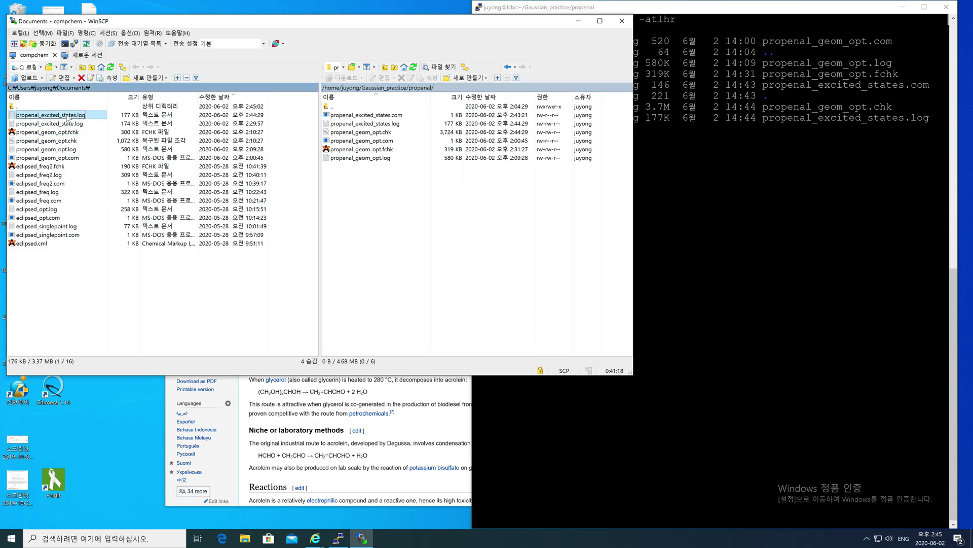
right_click(67, 116)
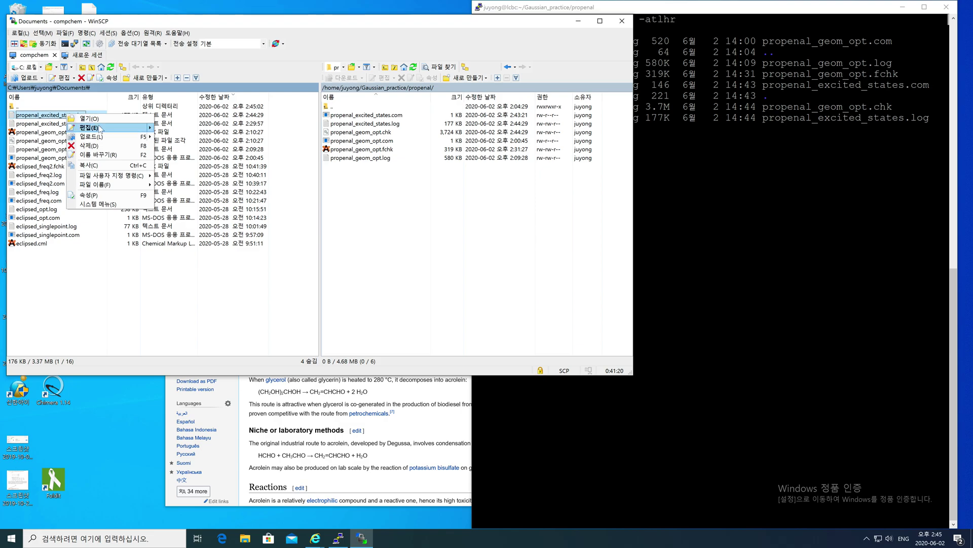
mouse_move(147, 127)
left_click(117, 264)
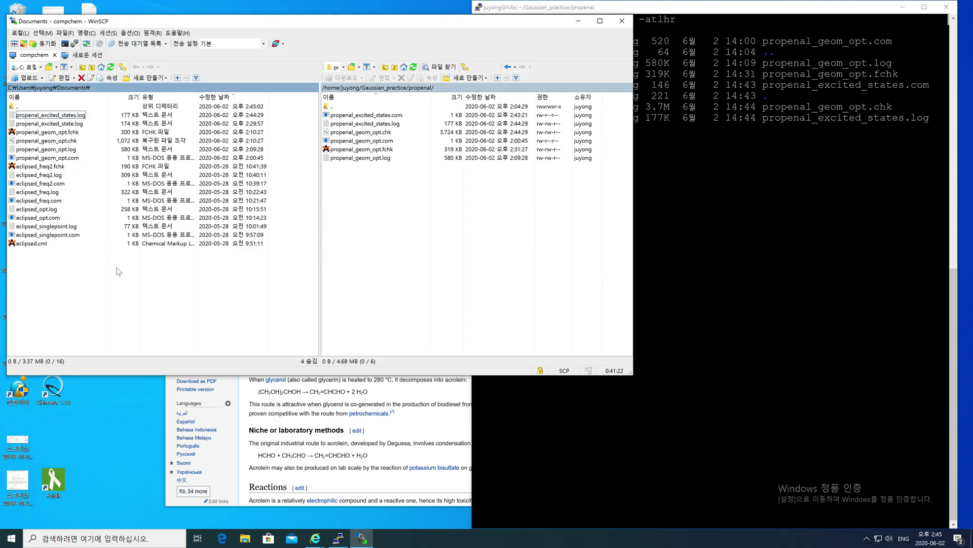
- Open the downloaded propenal_excited_states.log from the local Documents folder in Notepad
left_click(69, 117)
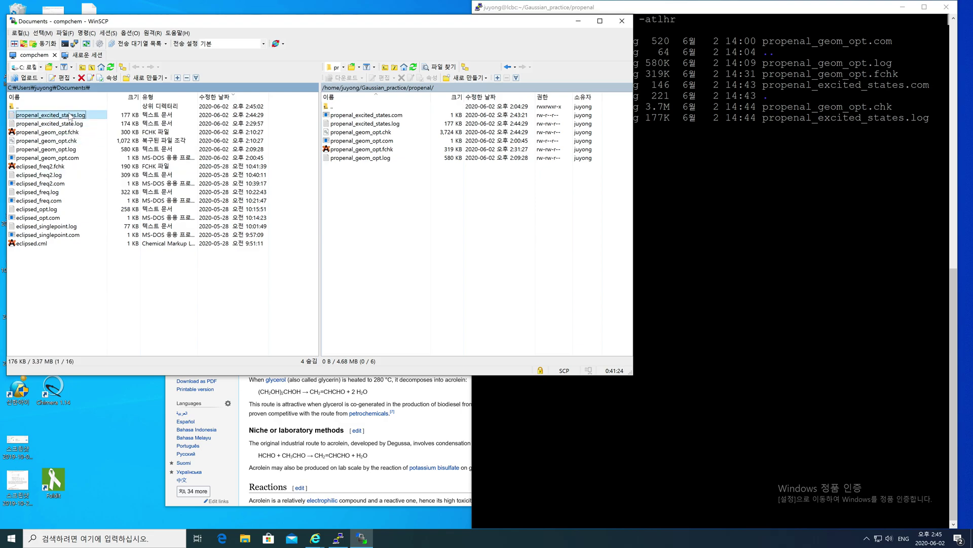
right_click(70, 116)
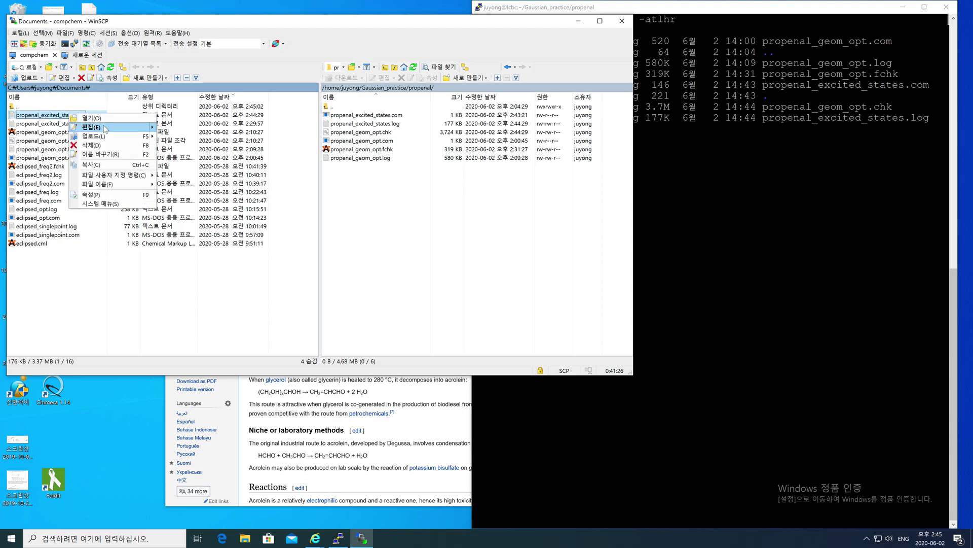
mouse_move(113, 132)
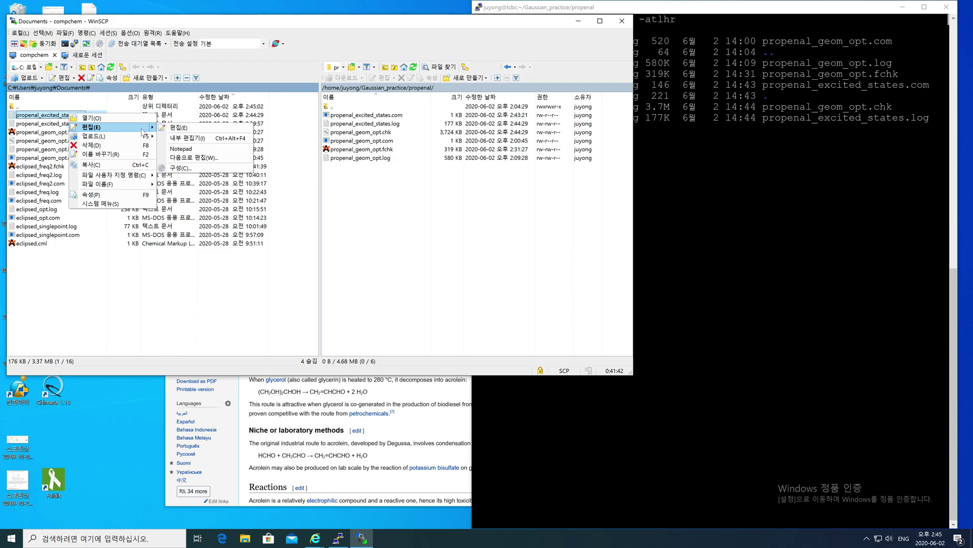
left_click(227, 150)
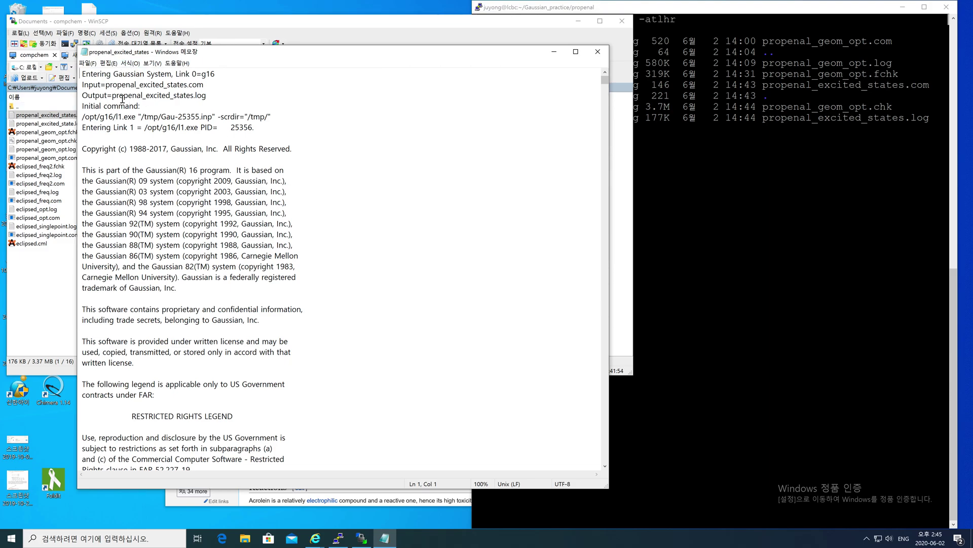
- Skim the geometry and basis set sections of propenal_excited_states.log and find its "SCF Done" line
scroll(135, 143, "down", 12)
scroll(137, 143, "down", 20)
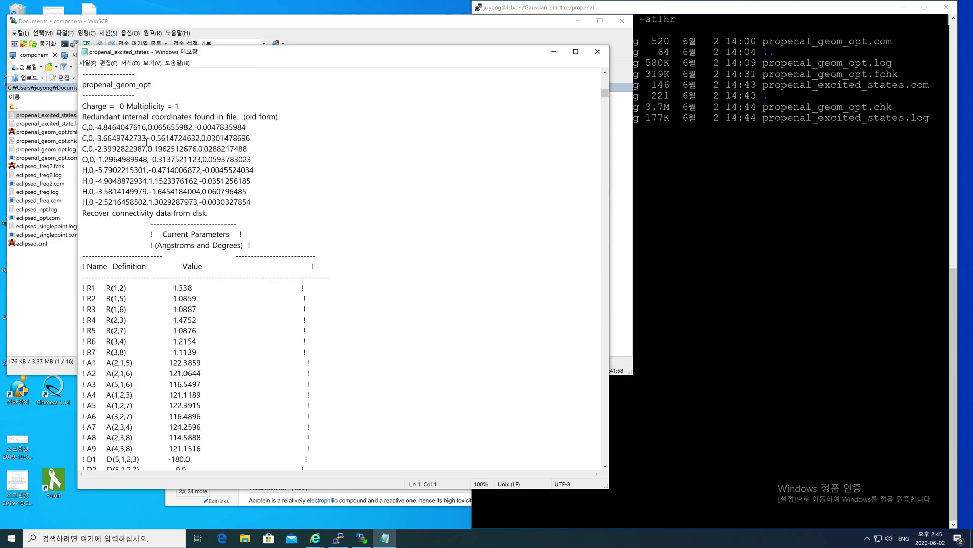
scroll(145, 143, "down", 20)
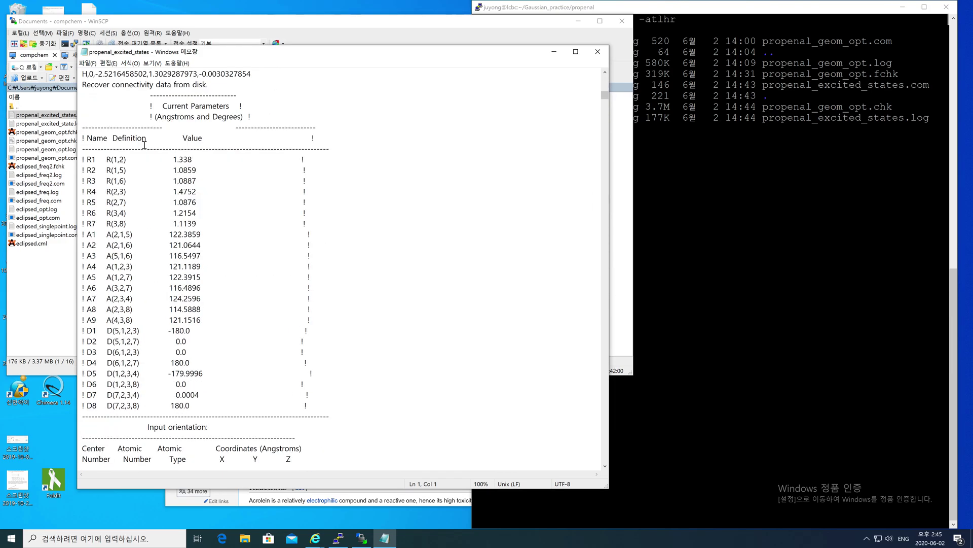
scroll(147, 148, "down", 9)
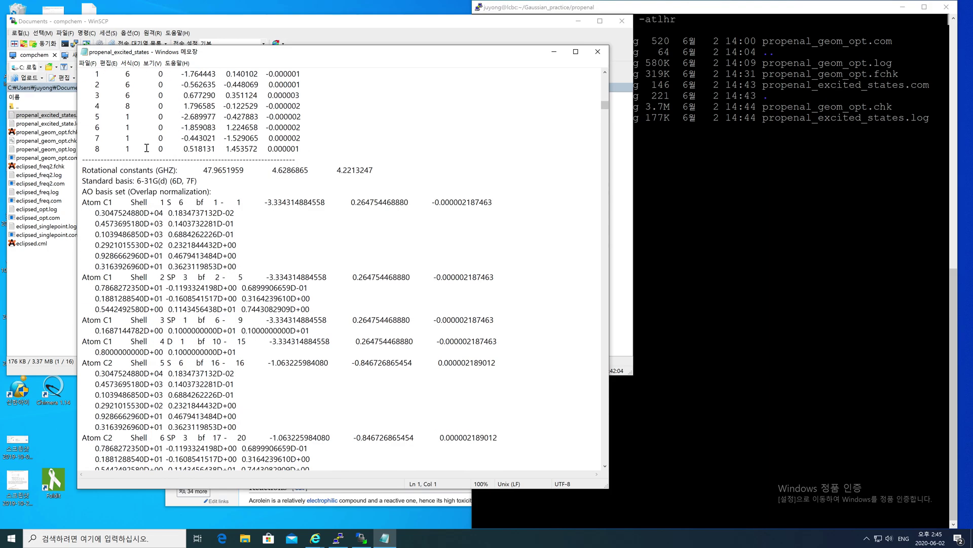
key("ctrl+f")
type("SCF Done")
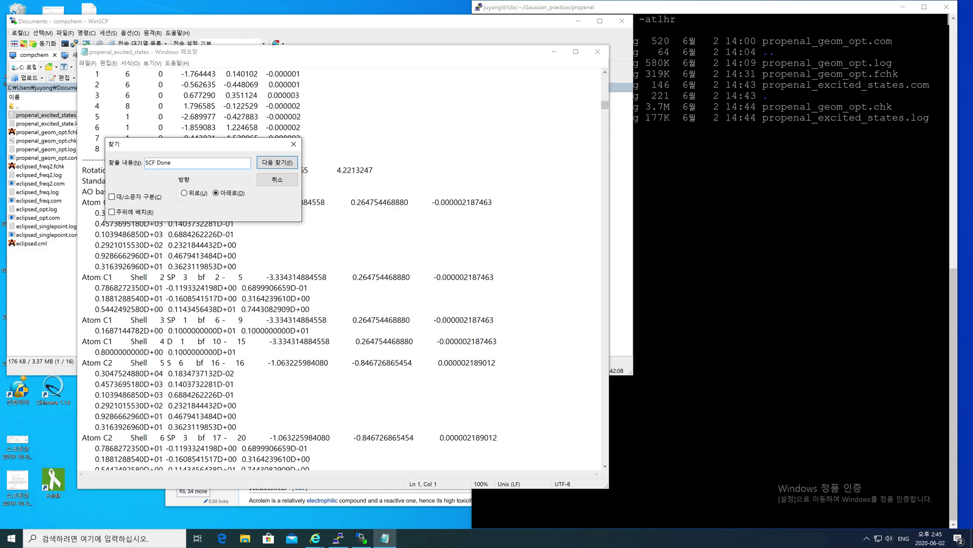
key("Return")
key("Return")
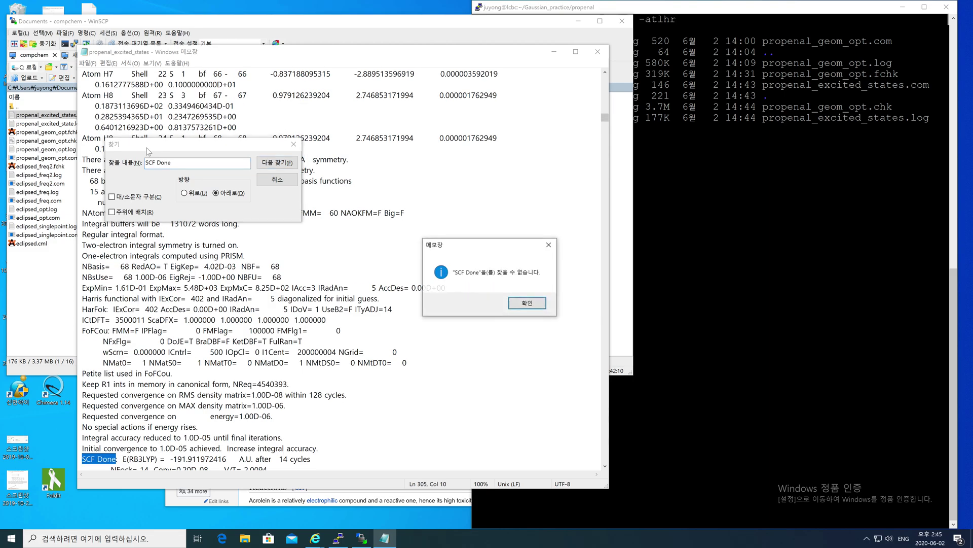
key("Return")
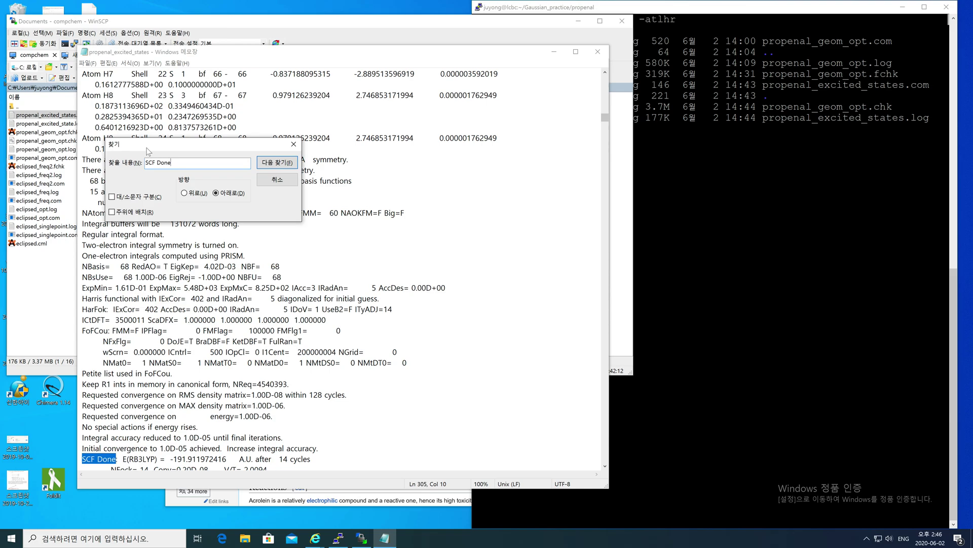
key("Escape")
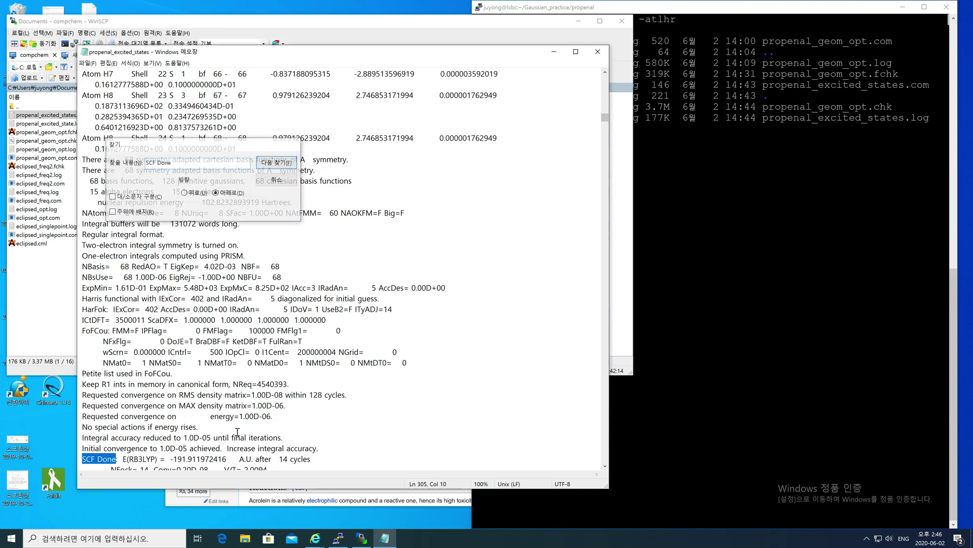
- Examine the SCF Done energy line and the calculation parameters and orbital symmetries listed below it
scroll(182, 440, "down", 4)
left_click(102, 332)
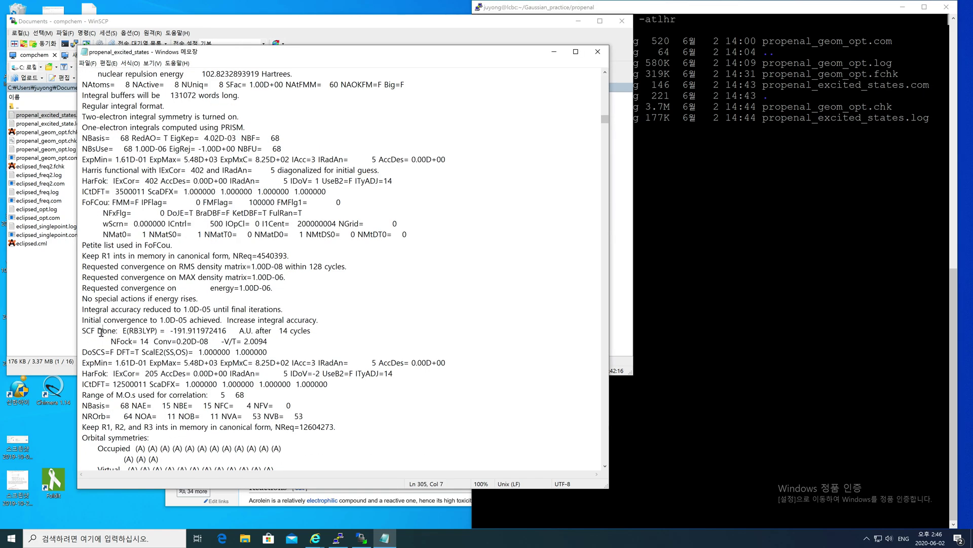
left_click_drag(82, 330, 312, 329)
left_click(312, 329)
scroll(134, 428, "down", 2)
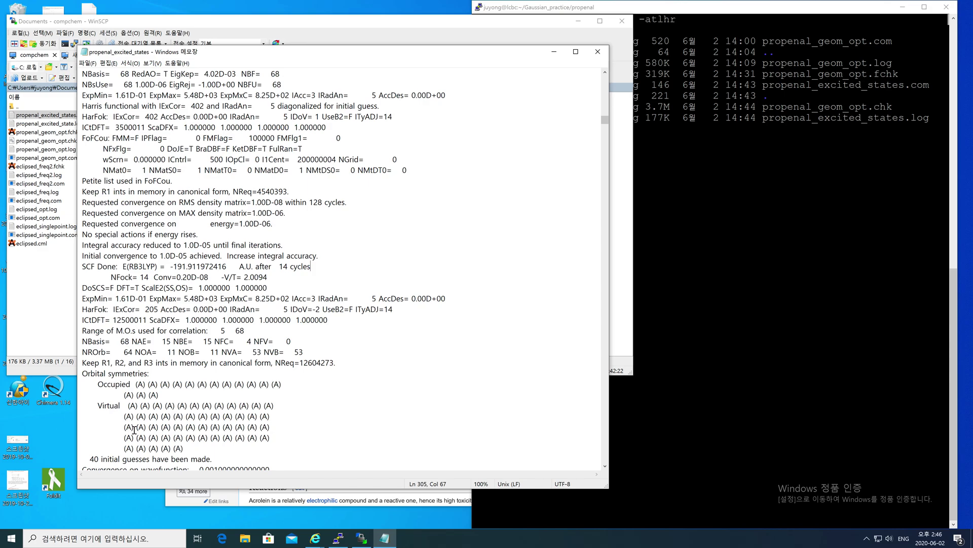
left_click_drag(81, 266, 337, 397)
left_click(338, 400)
- Locate the "Excitation energies and oscillator strengths" section of the log, past the transition moment tables
scroll(333, 397, "down", 4)
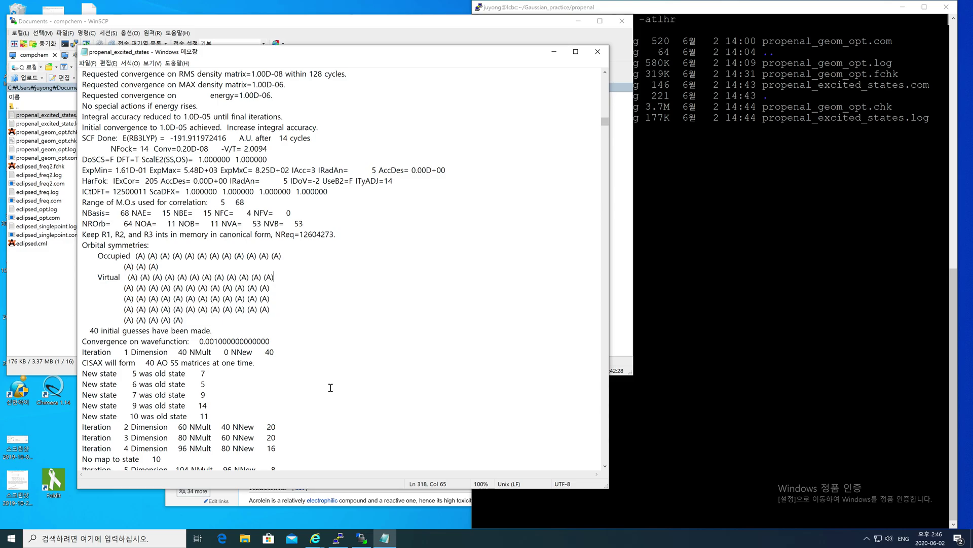
scroll(331, 388, "down", 6)
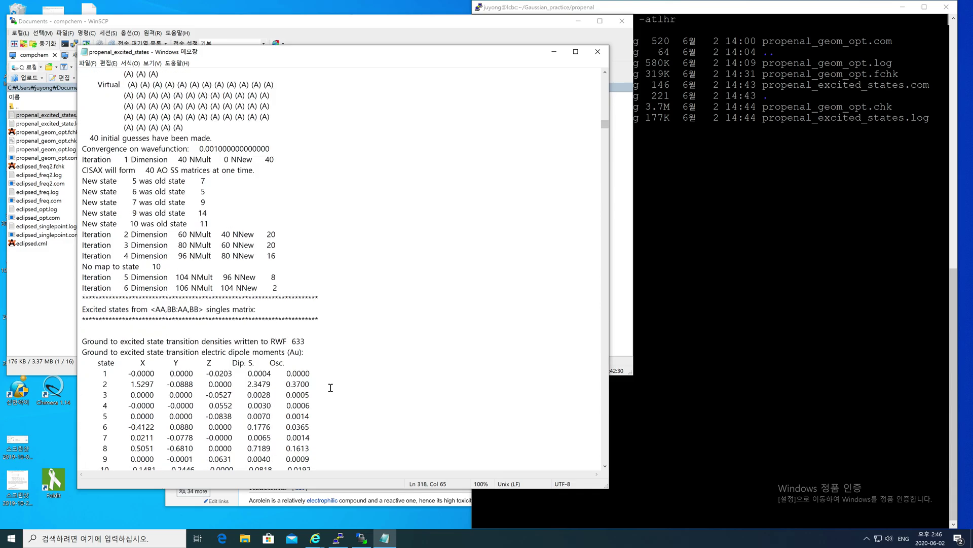
scroll(331, 387, "down", 15)
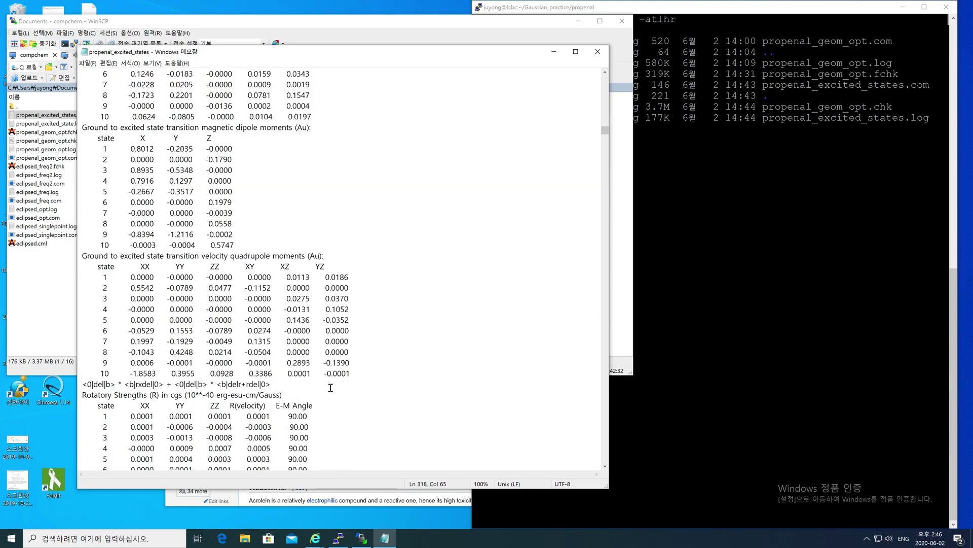
scroll(331, 388, "down", 13)
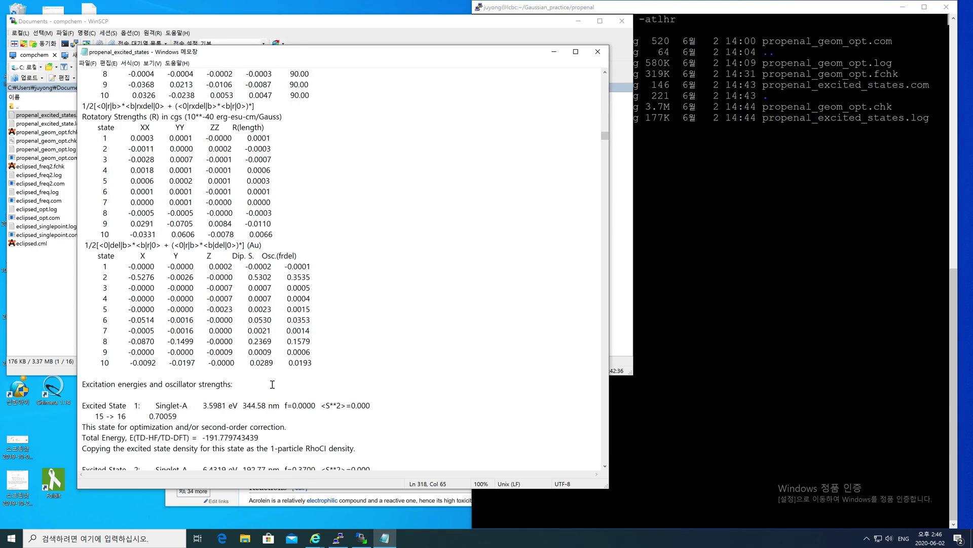
scroll(277, 379, "down", 10)
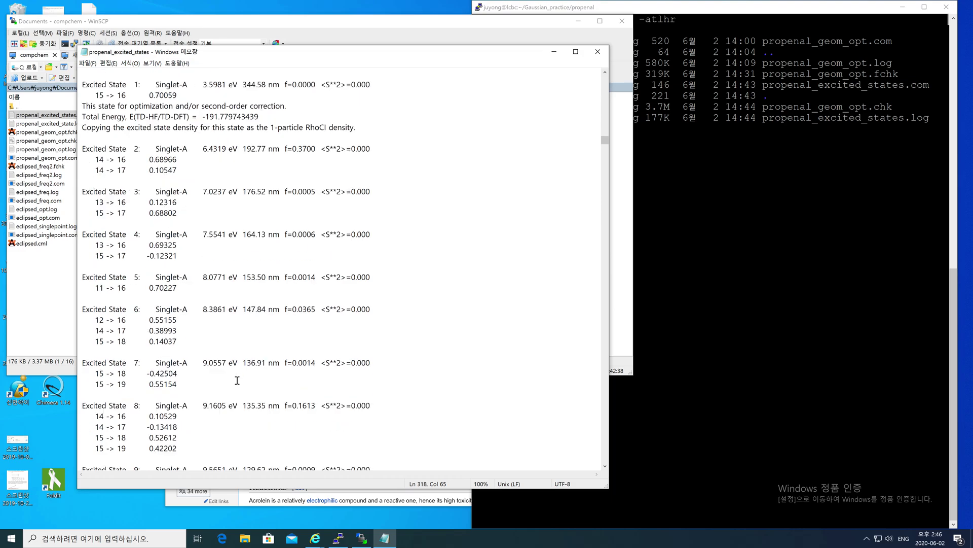
scroll(149, 171, "up", 2)
key("ctrl")
left_click_drag(80, 128, 250, 128)
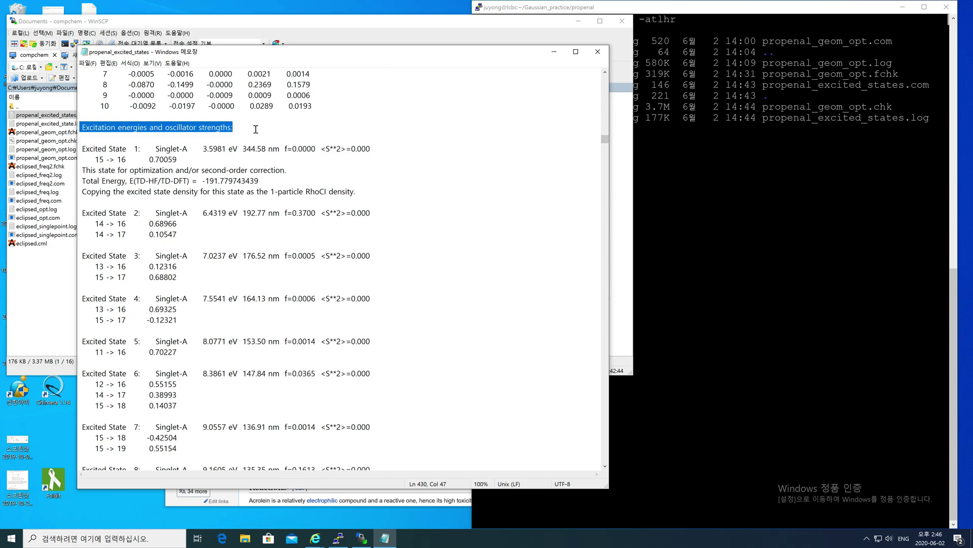
- Highlight the section heading, singling out the words "oscillator strengths"
left_click(90, 128)
key("ctrl")
left_click_drag(78, 128, 237, 128)
key("ctrl")
left_click(237, 128)
double_click(207, 128)
left_click(175, 128)
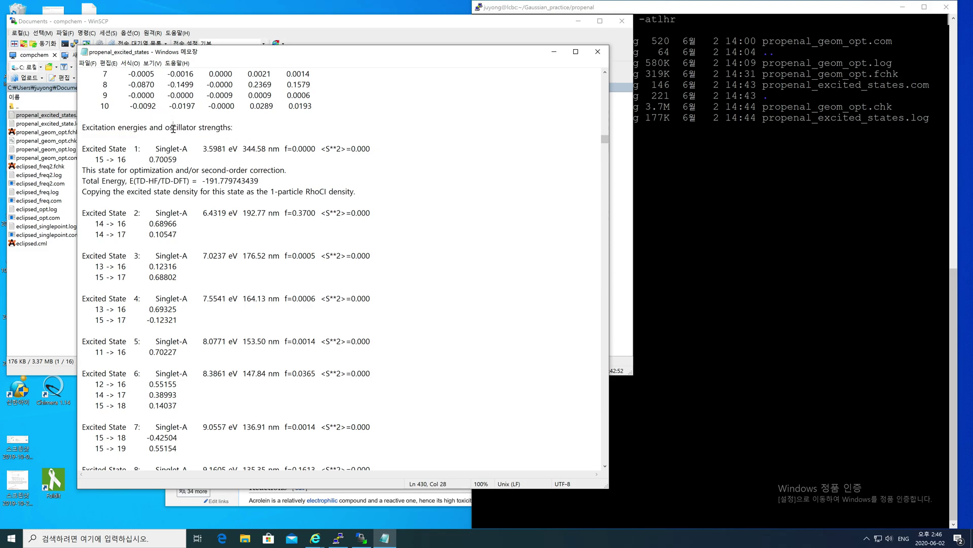
left_click_drag(163, 129, 233, 130)
left_click(243, 132)
- Examine the spin symmetry, excitation energy in eV and wavelength in nm of Excited State 1
left_click_drag(82, 149, 183, 150)
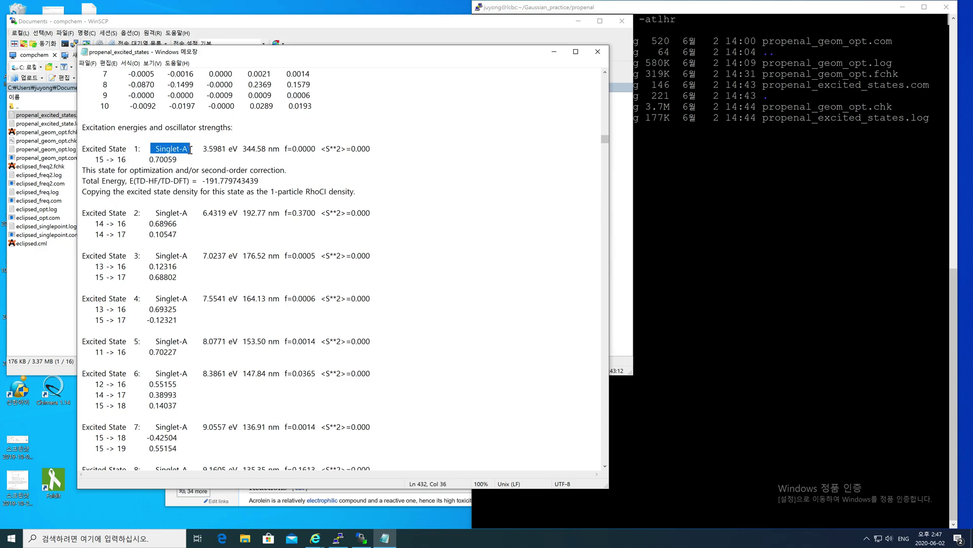
left_click(190, 148)
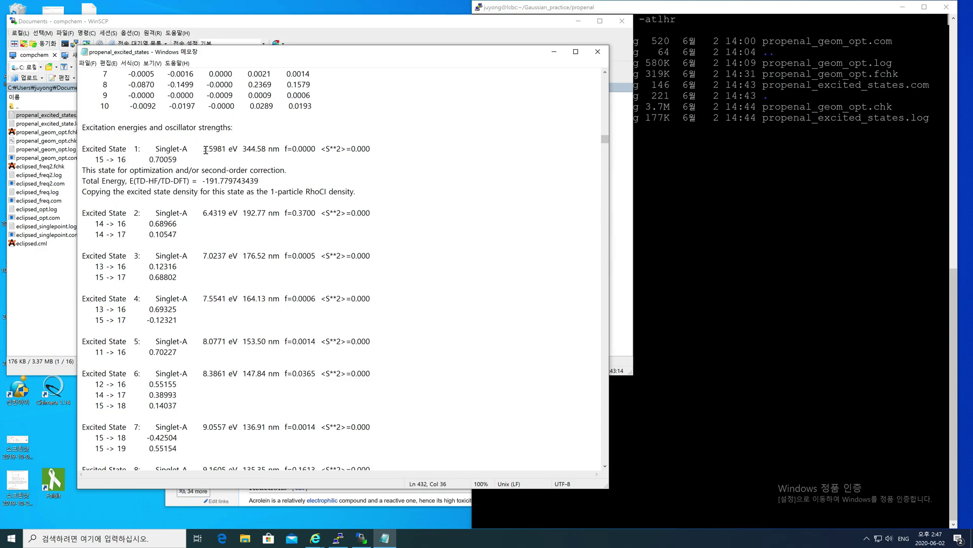
left_click_drag(205, 150, 230, 150)
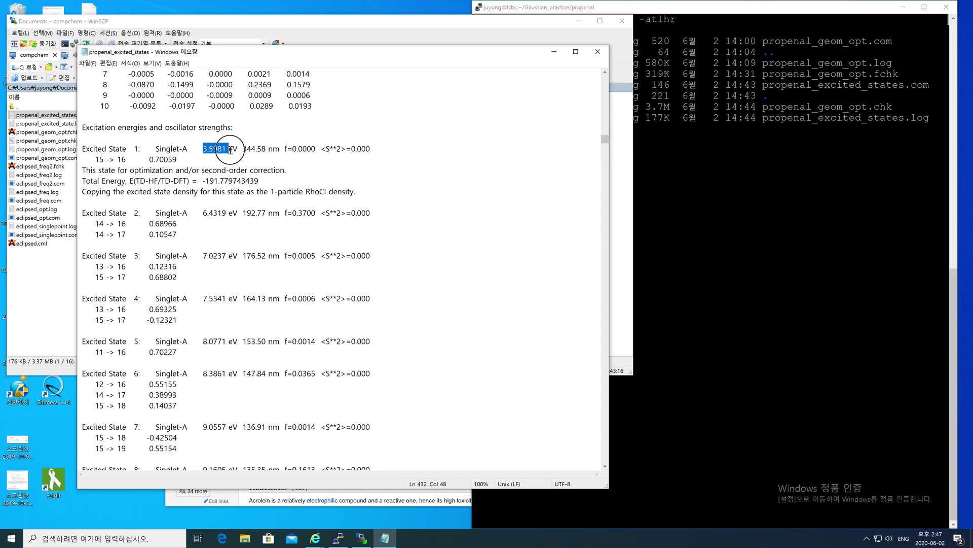
left_click(238, 151)
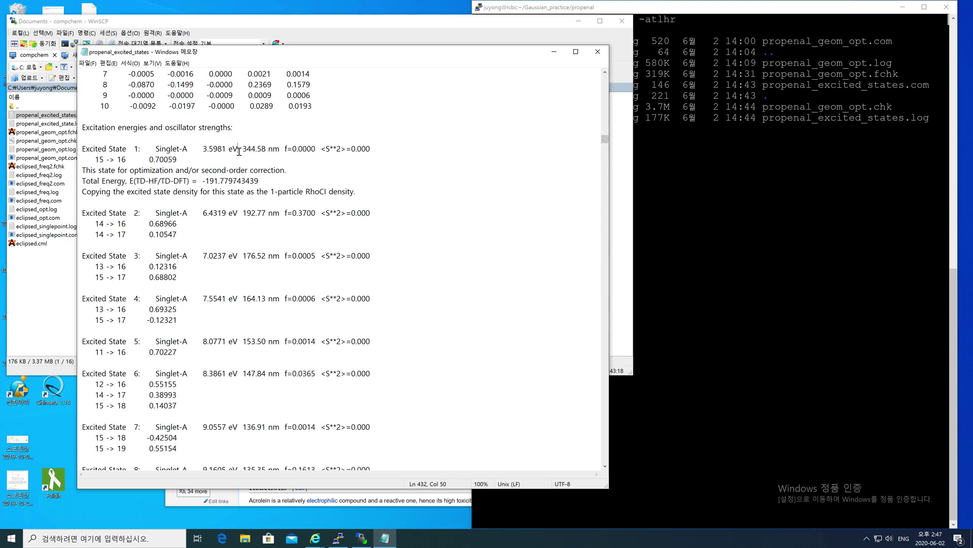
left_click(227, 150)
left_click_drag(244, 150, 279, 151)
left_click(278, 151)
double_click(251, 149)
left_click(129, 150)
- Highlight the Excited State 1 line from its label through the wavelength and on to the oscillator strength
left_click_drag(82, 150, 283, 151)
left_click(282, 151)
key("shift+Right")
key("shift+Right")
key("shift+Right")
key("shift+Right")
key("shift+Right")
key("shift+Right")
key("shift+Right")
key("shift+Right")
key("shift+Right")
key("shift+Right")
key("Right")
- Relate the f value of Excited State 1 to the words "oscillator strengths" in the section heading
mouse_move(319, 150)
left_mouse_down()
mouse_move(289, 150)
mouse_move(315, 150)
left_mouse_up()
left_click(317, 150)
left_click(314, 150)
double_click(303, 149)
double_click(303, 149)
left_click(303, 149)
left_click_drag(164, 127, 232, 127)
left_click(233, 128)
double_click(303, 149)
left_click(315, 149)
- Examine the oscillator strength of Excited State 1 together with its wavelength
left_click_drag(283, 148, 316, 149)
left_click(317, 149)
double_click(292, 150)
left_click(286, 151)
double_click(284, 150)
left_click(284, 150)
left_click(284, 150)
double_click(285, 150)
left_click(315, 151)
left_click_drag(243, 148, 314, 150)
left_click(314, 150)
- Examine the 15 -> 16 orbital transition of Excited State 1 alongside its oscillator strength
left_click(130, 161)
left_click_drag(93, 159, 144, 152)
left_click(143, 152)
left_click(150, 149)
left_click_drag(283, 149, 315, 149)
left_click(315, 150)
- Compare the oscillator strengths of the listed states, concentrating on Excited States 2 and 8
left_click_drag(282, 214, 318, 213)
left_click(318, 213)
scroll(324, 353, "down", 1)
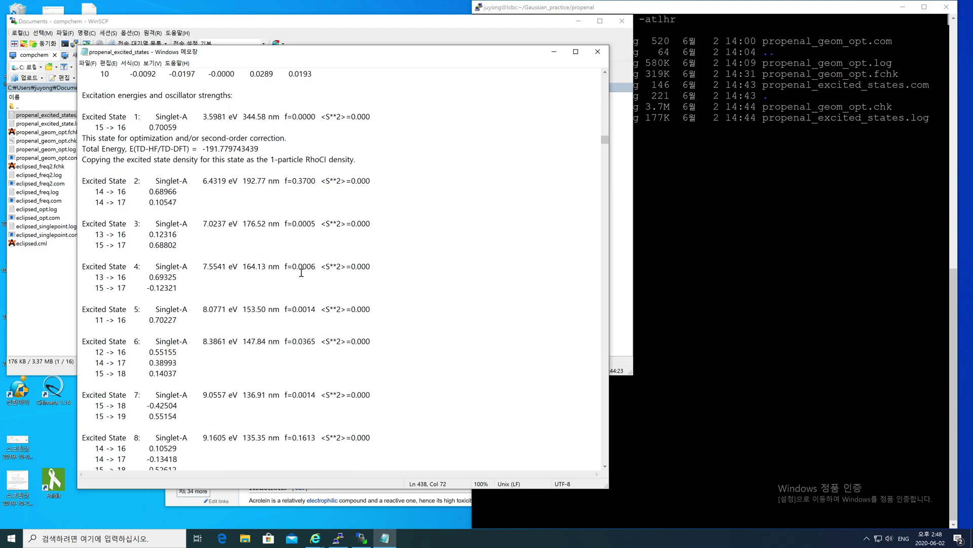
left_click_drag(284, 181, 318, 181)
left_click(318, 180)
scroll(318, 186, "down", 2)
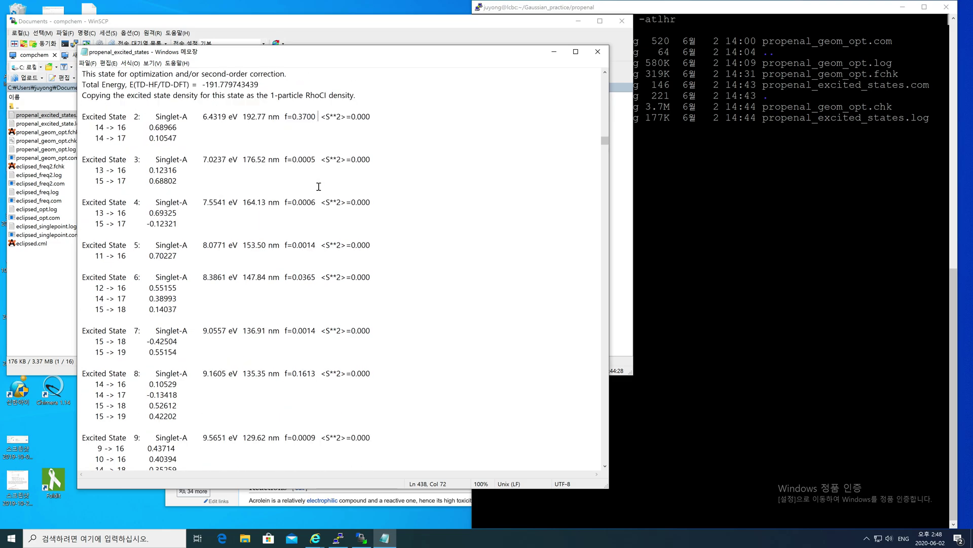
scroll(318, 187, "down", 2)
scroll(318, 187, "up", 2)
double_click(299, 118)
left_click(311, 160)
double_click(302, 373)
left_click(304, 362)
double_click(297, 117)
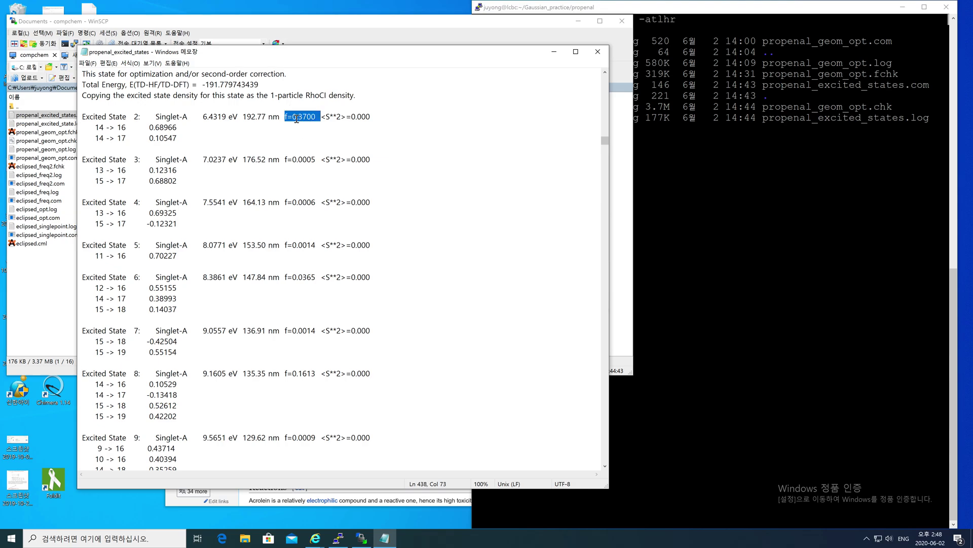
- Examine the wavelength, excitation energy and oscillator strength of Excited State 2
left_click_drag(243, 117, 275, 116)
double_click(295, 116)
left_click(295, 118)
double_click(300, 118)
left_click(300, 118)
left_click_drag(96, 128, 168, 138)
left_click(168, 138)
left_click_drag(216, 116, 279, 116)
left_click(280, 117)
key("Left")
key("Left")
- Highlight the 14 -> 16 and 14 -> 17 orbital transitions and their coefficients under Excited State 2
left_click_drag(95, 128, 180, 135)
left_click(184, 137)
left_click(96, 128)
left_click_drag(95, 129, 177, 138)
left_click(130, 130)
left_click(122, 139)
left_click(131, 137)
left_click(177, 140)
mouse_move(94, 119)
left_mouse_down()
mouse_move(189, 130)
mouse_move(191, 138)
mouse_move(103, 115)
left_mouse_up()
left_click(86, 110)
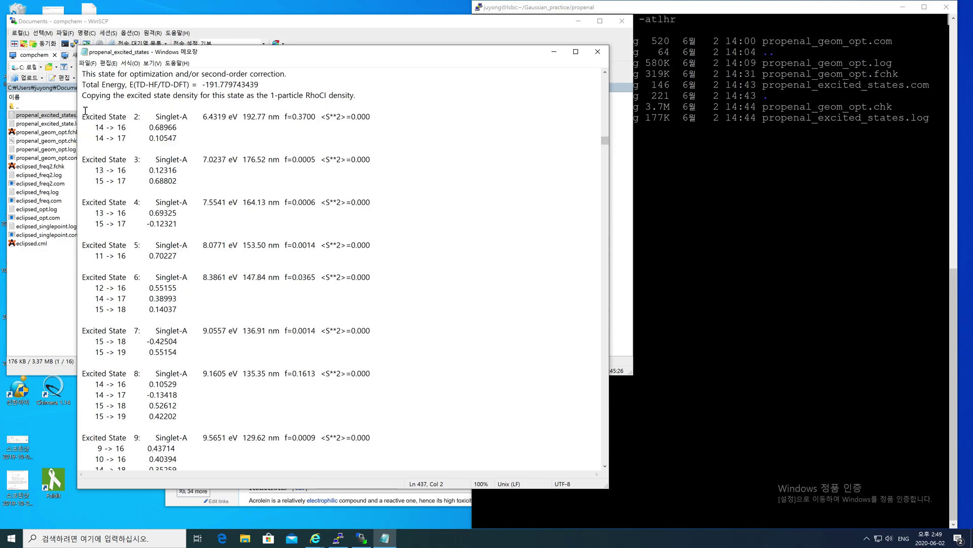
- Launch Avogadro and open propenal_geom_opt.log from the Documents folder
left_click(58, 542)
type("avo")
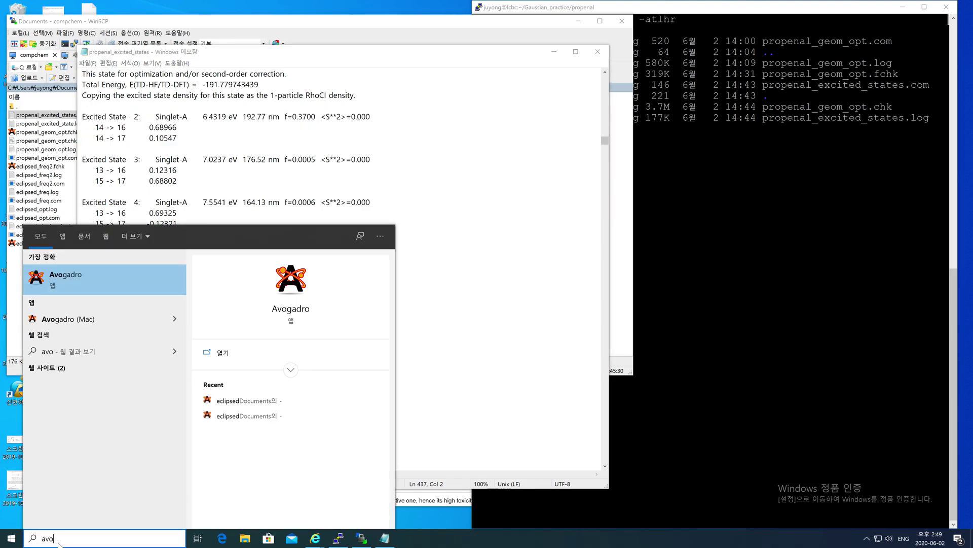
key("Escape")
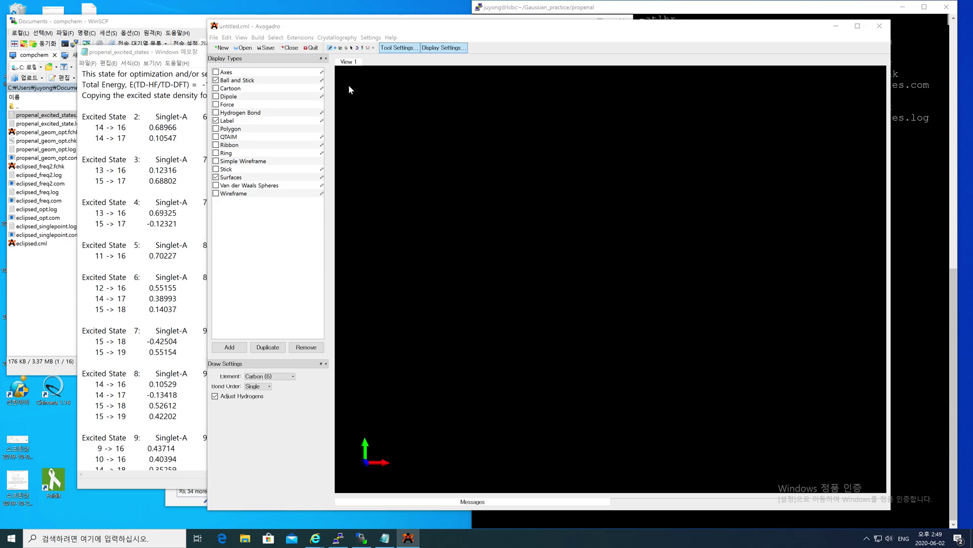
key("ctrl+o")
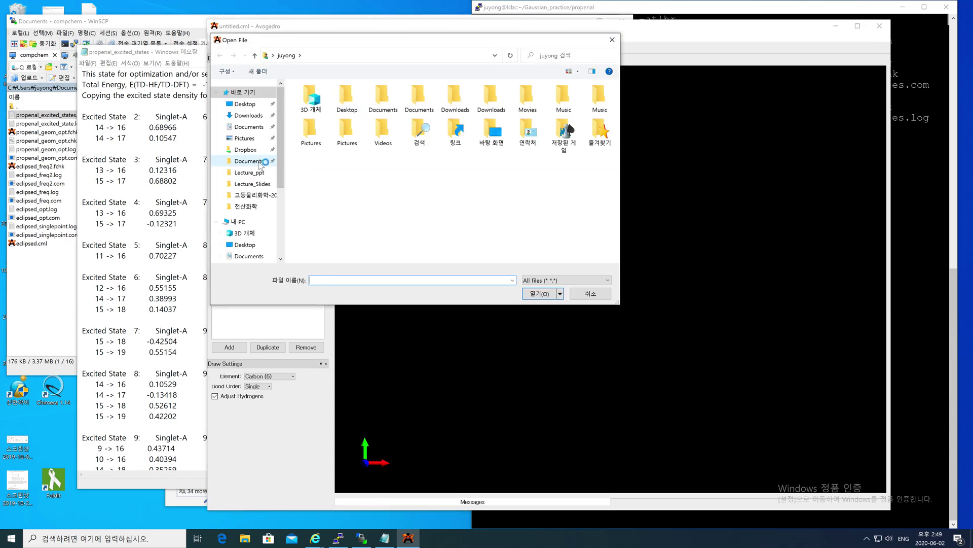
left_click(261, 161)
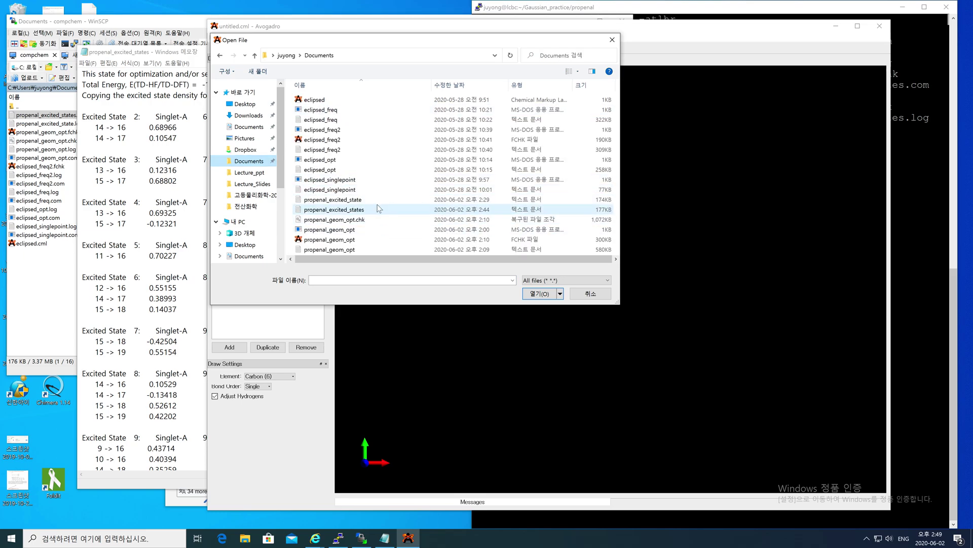
left_click(345, 249)
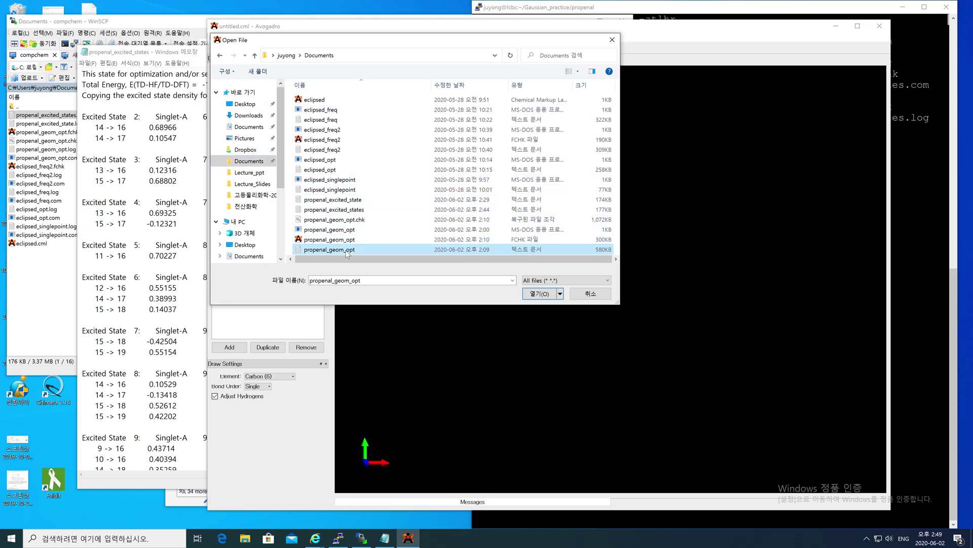
left_click(539, 294)
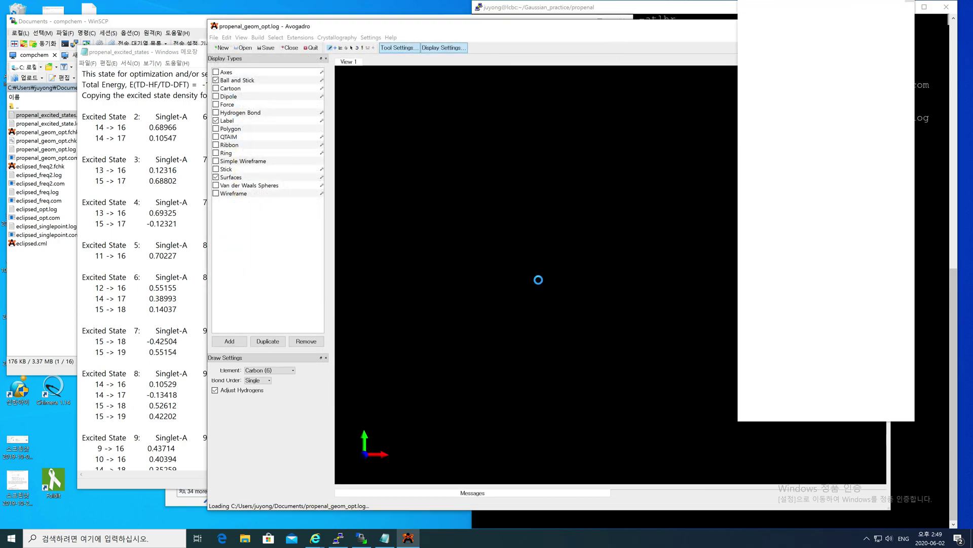
- Display the HOMO-1 orbital (number 14) on the propenal molecule and rotate the model to see its lobes
scroll(791, 312, "down", 6)
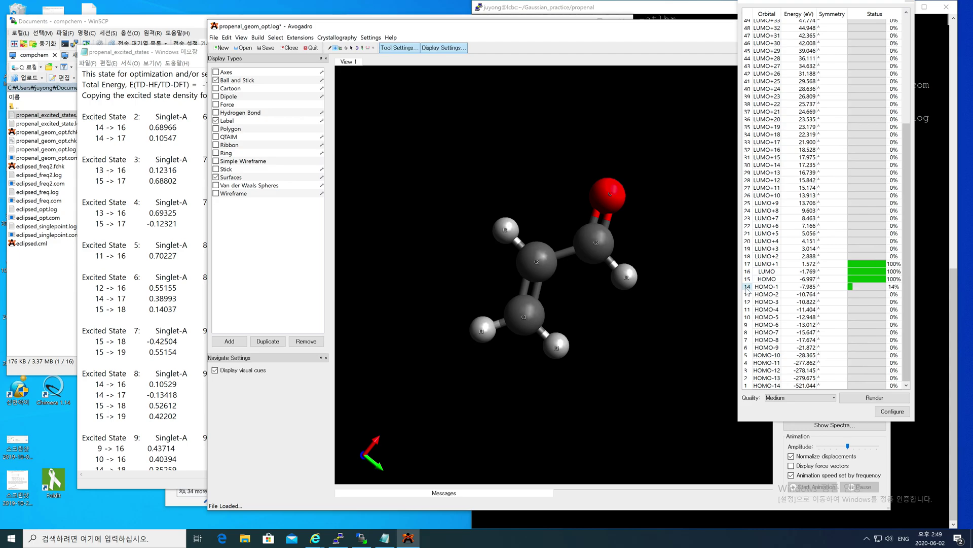
left_click(774, 287)
left_click(619, 308)
mouse_move(618, 309)
left_mouse_down()
mouse_move(604, 257)
mouse_move(659, 257)
left_mouse_up()
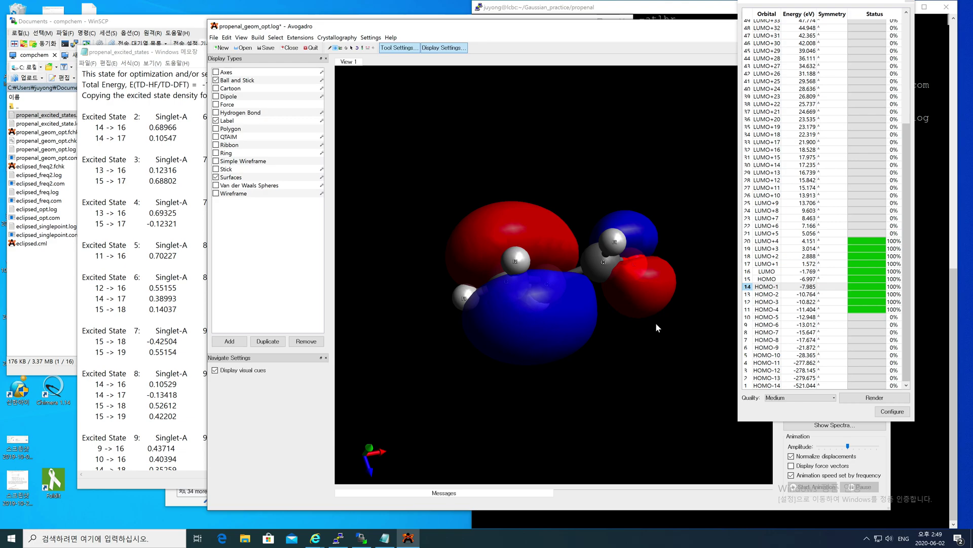
- Recheck the Excited State 2 transitions in Notepad, then display HOMO-1 and LUMO in turn in Avogadro
left_click(109, 146)
left_click_drag(79, 117, 213, 141)
left_click(355, 144)
left_click(168, 108)
left_click(213, 141)
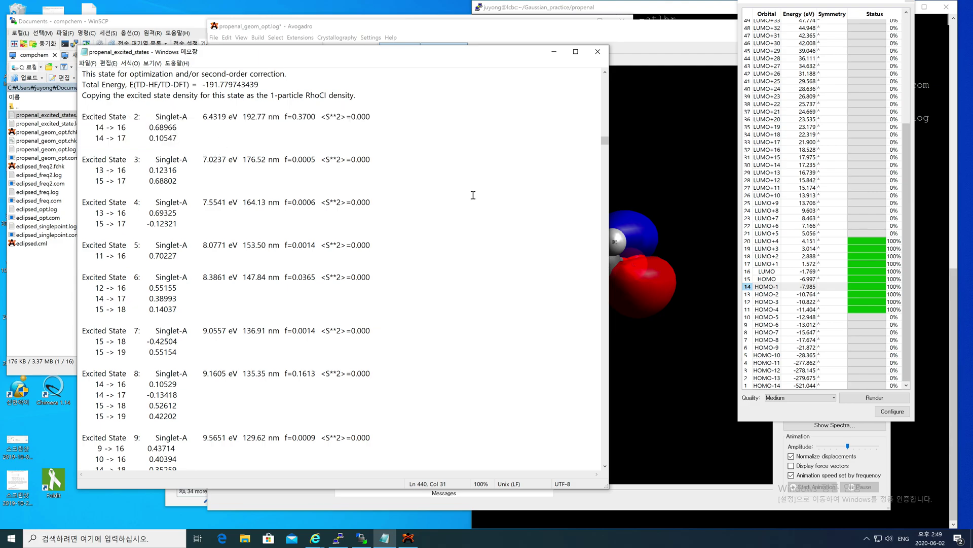
left_click(774, 288)
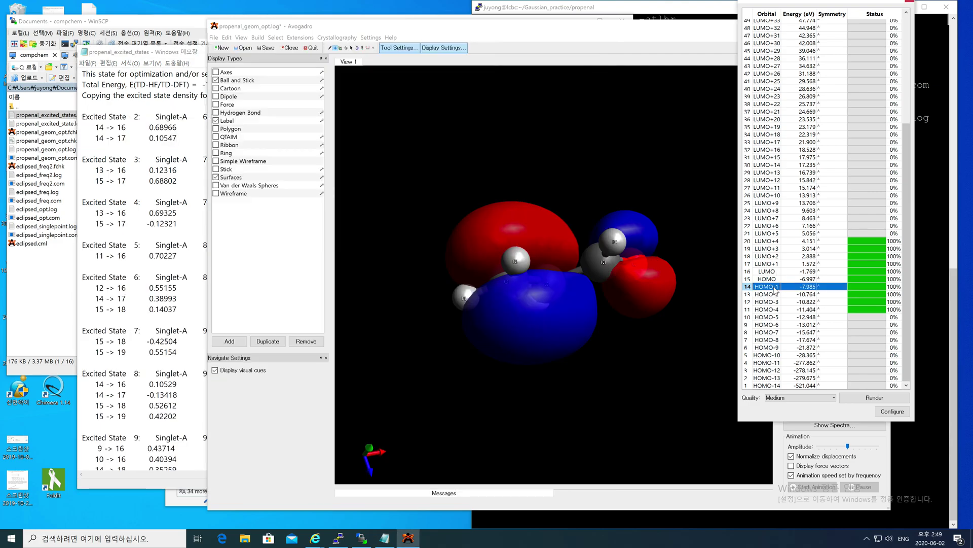
left_click(769, 273)
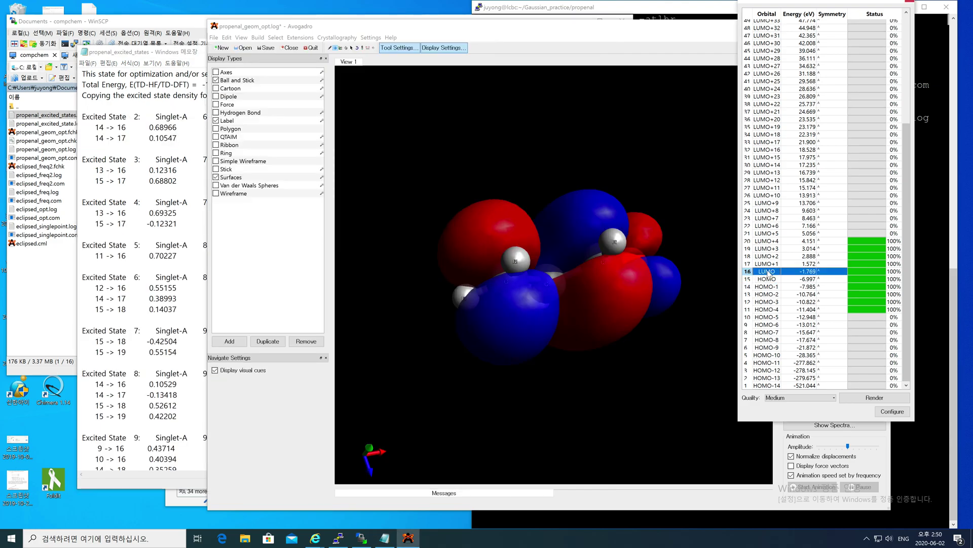
- Compare the HOMO-1 orbital with the LUMO on the propenal molecule and rotate the model to inspect the lobes
mouse_move(603, 284)
left_mouse_down()
mouse_move(587, 293)
mouse_move(613, 324)
mouse_move(671, 288)
left_mouse_up()
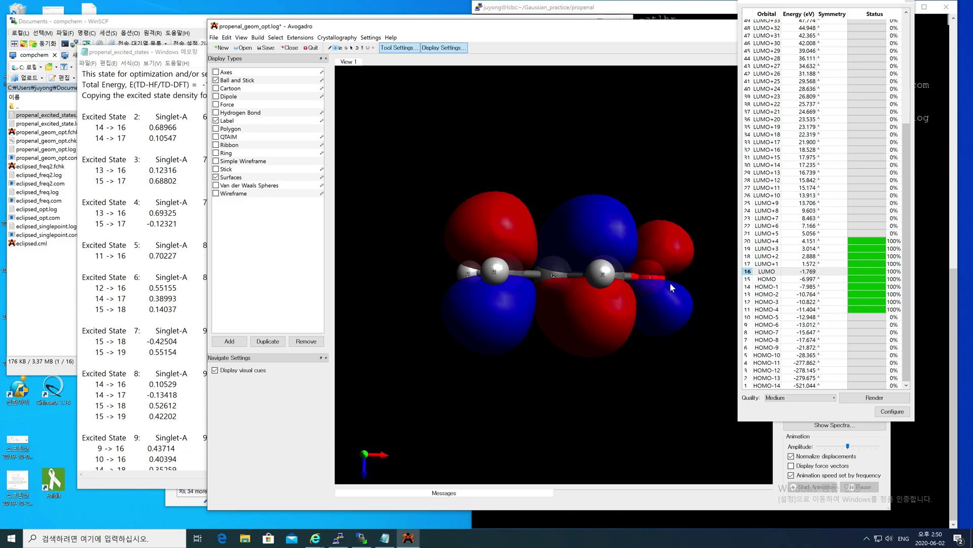
left_click(769, 287)
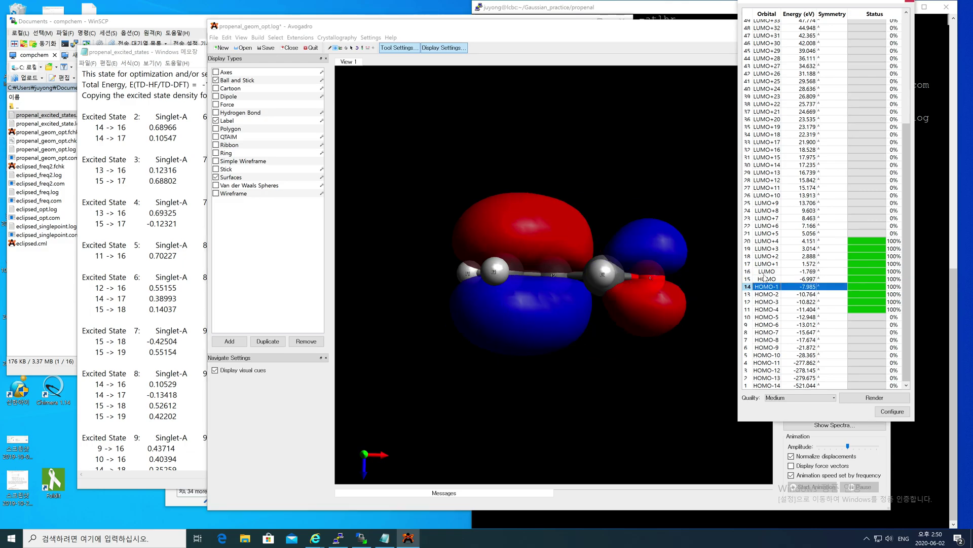
left_click(767, 271)
left_click_drag(627, 269, 617, 310)
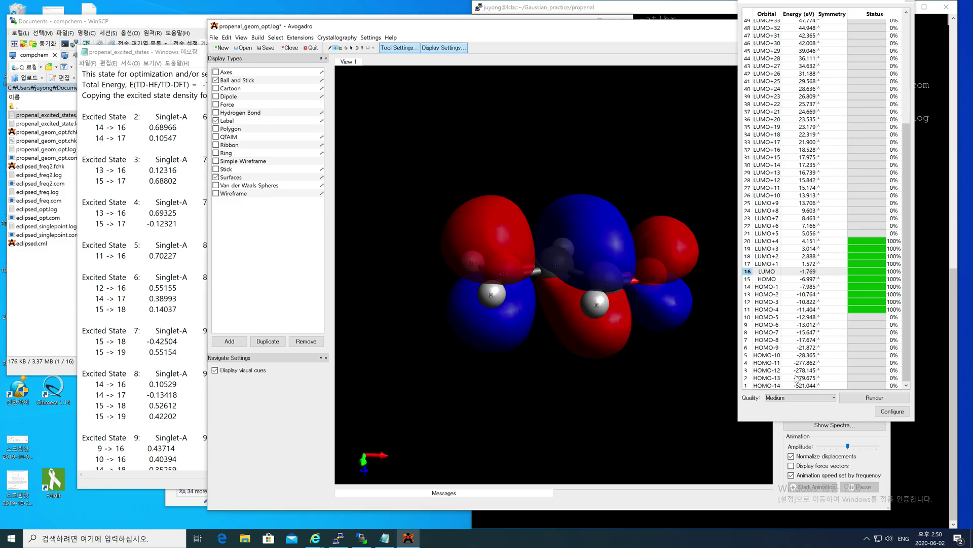
- Review the orbital rendering configuration and keep the quality at Medium
left_click(892, 411)
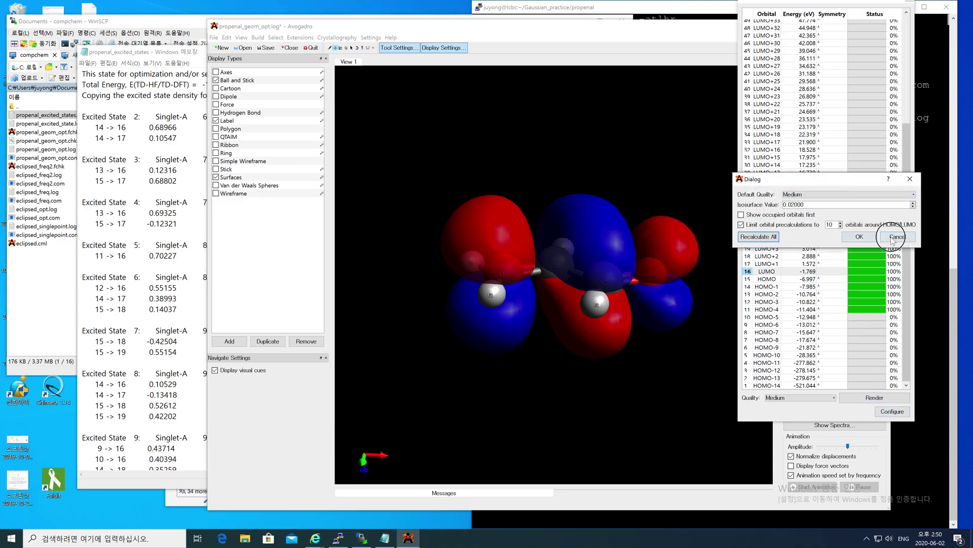
left_click(864, 237)
left_click(777, 398)
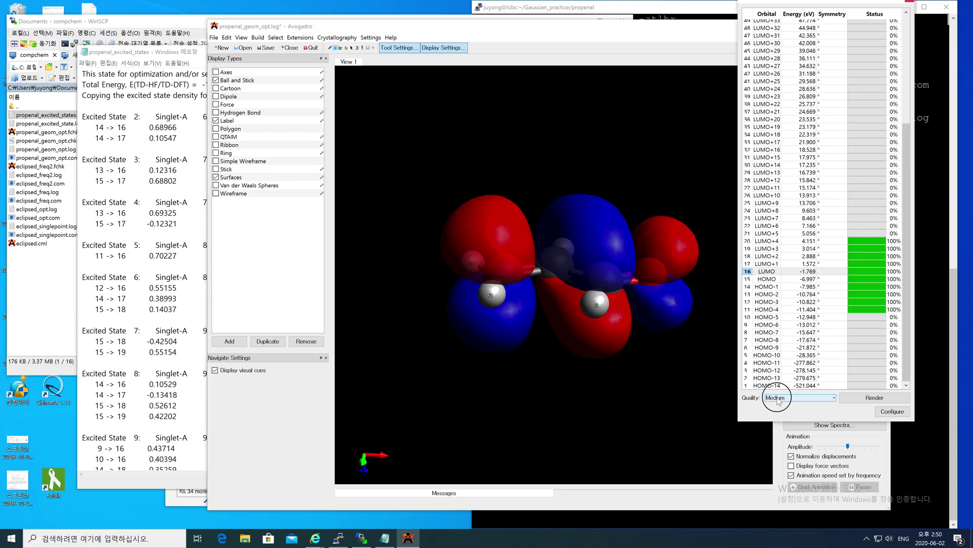
left_click(775, 409)
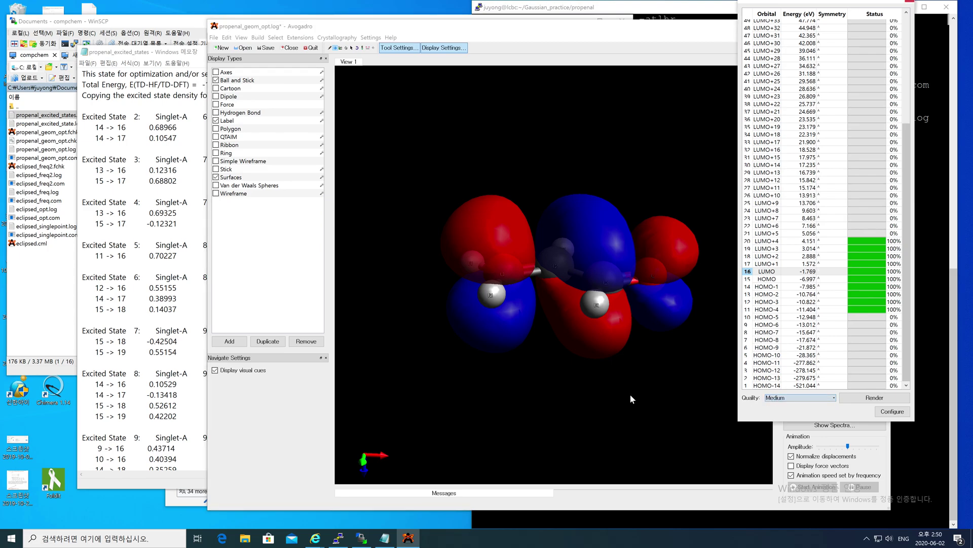
- Highlight the 14 -> 16 transition and the oscillator strength of Excited State 2 in the Notepad log
left_click(124, 136)
left_click_drag(92, 127, 218, 128)
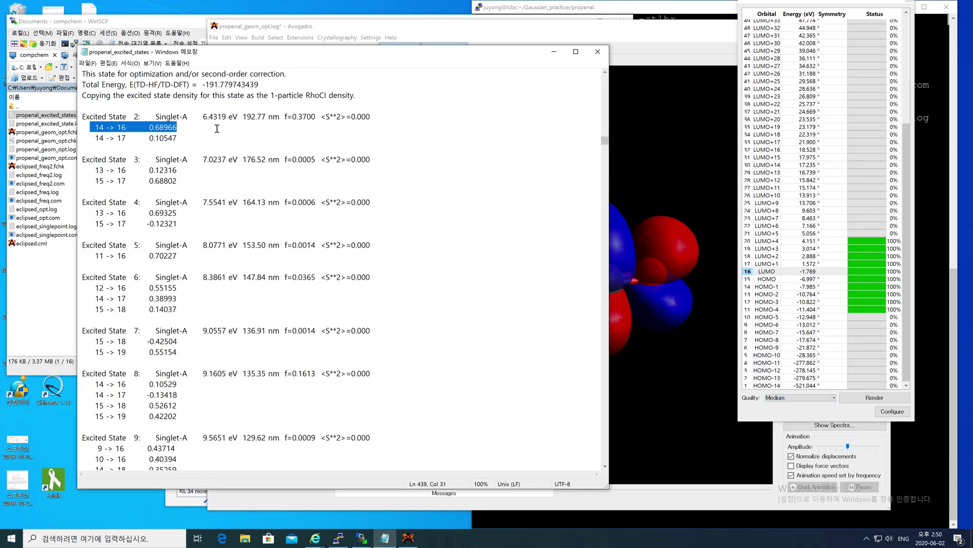
left_click(326, 115)
double_click(312, 117)
scroll(312, 116, "up", 1)
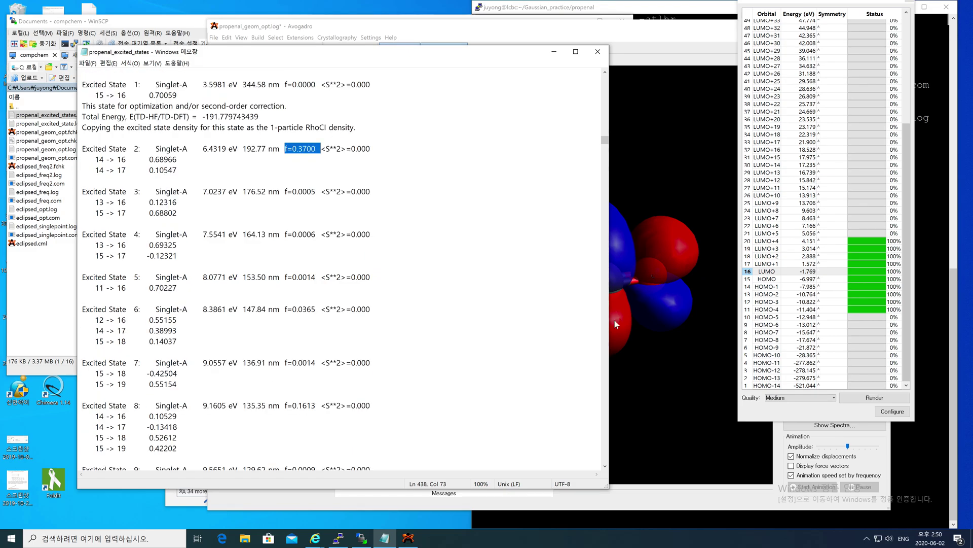
- Switch to Avogadro and alternate between the HOMO and LUMO surfaces, ending on the LUMO
left_click(765, 279)
left_click(767, 273)
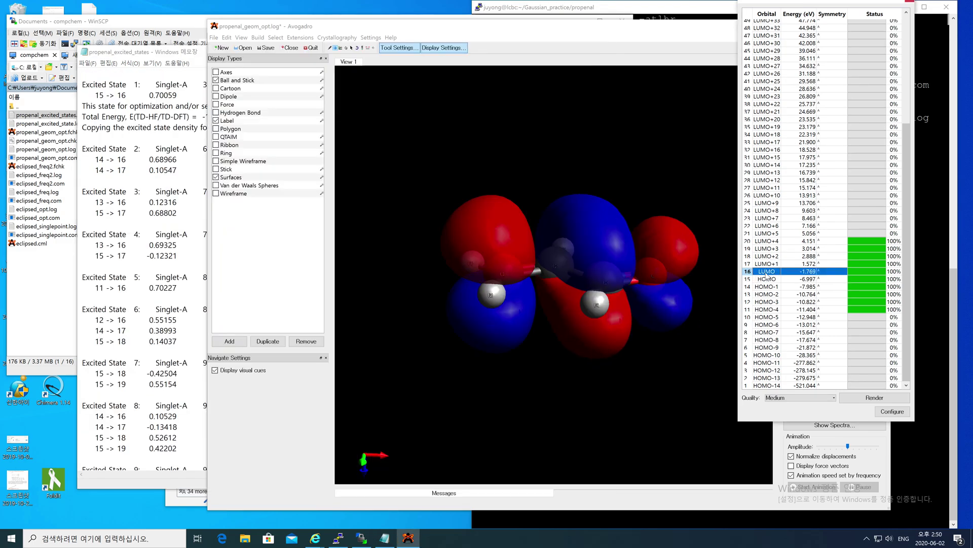
left_click(766, 280)
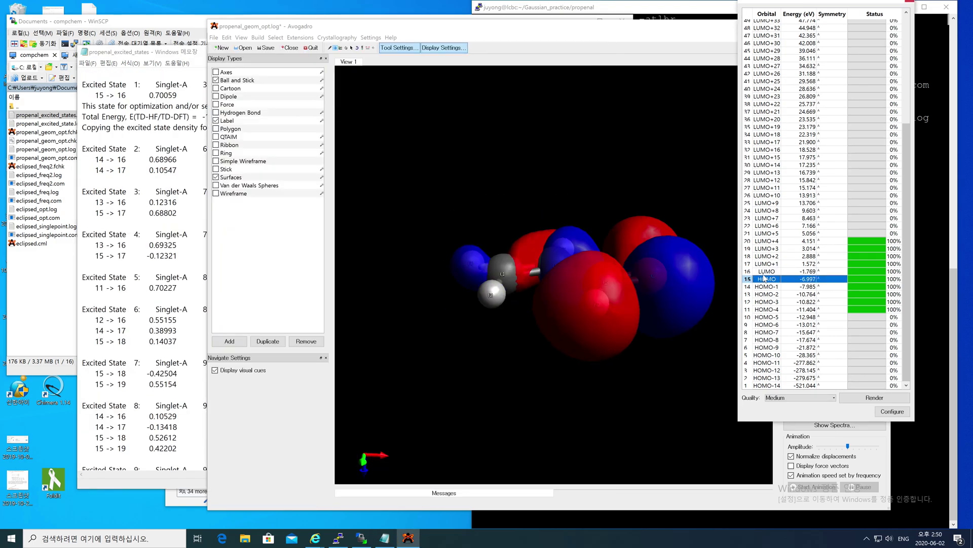
left_click(767, 272)
- Highlight the 15 -> 16 transition and its coefficient under Excited State 1 in Notepad
left_click(114, 96)
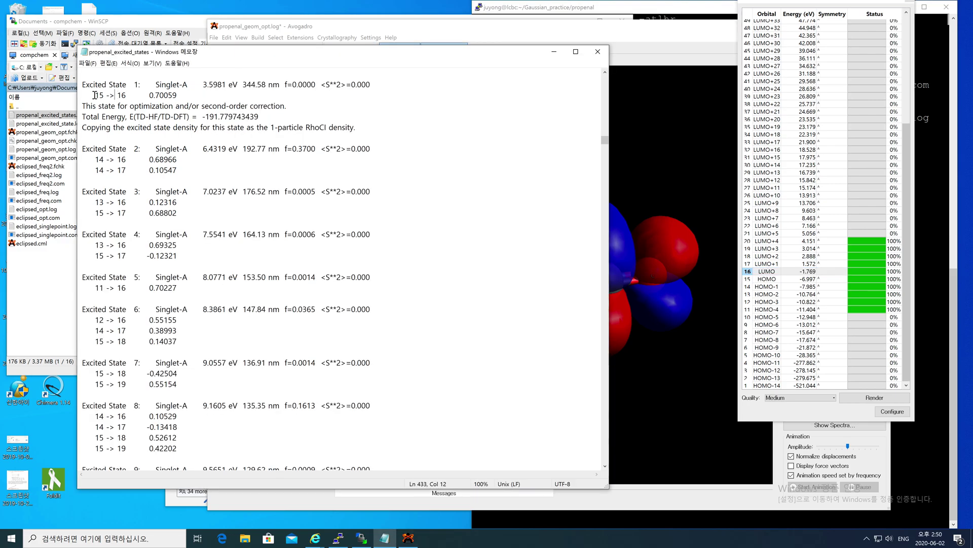
left_click_drag(96, 95, 186, 96)
left_click(187, 96)
- Rotate the propenal model in Avogadro to an edge-on view and compare the HOMO and LUMO
left_click(659, 282)
left_click_drag(596, 233, 614, 256)
left_click(763, 279)
left_click(770, 271)
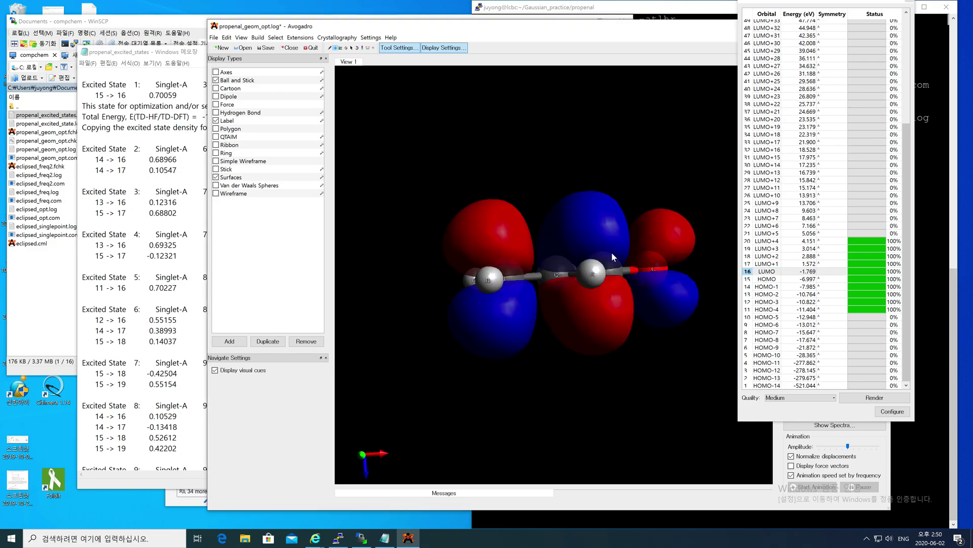
- Compare the HOMO-1 and LUMO+1 orbitals on the molecule, tilting the model slightly and ending on HOMO-1
left_click(761, 288)
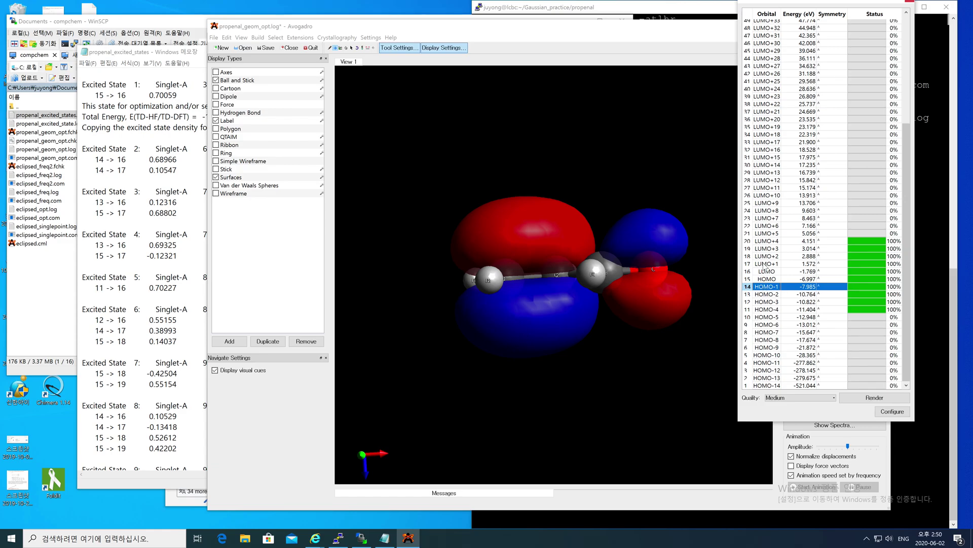
left_click(765, 264)
mouse_move(553, 269)
left_mouse_down()
mouse_move(554, 261)
mouse_move(558, 279)
mouse_move(553, 272)
left_mouse_up()
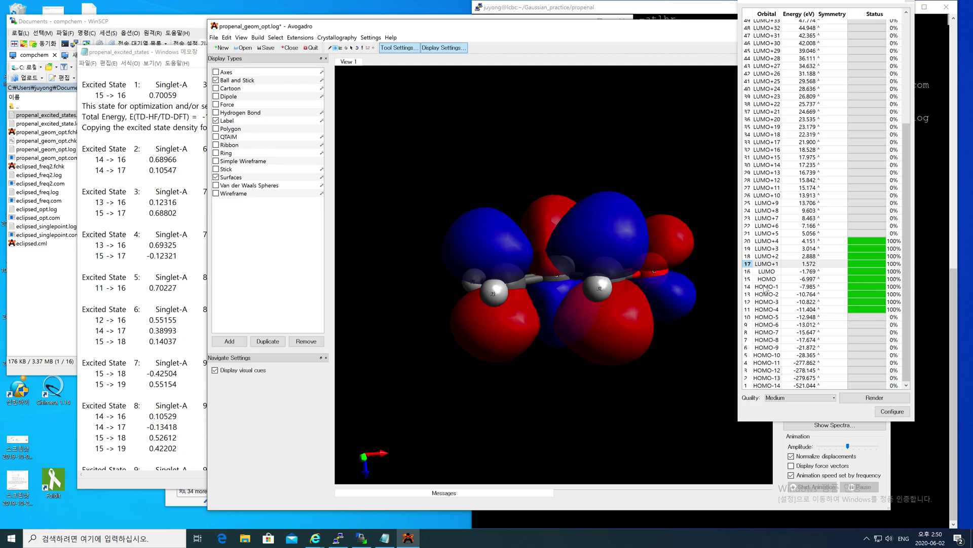
left_click(766, 287)
- Highlight the energy and wavelength of Excited State 2 in Notepad, along with its 14 -> 16 and 14 -> 17 transitions
left_click(144, 166)
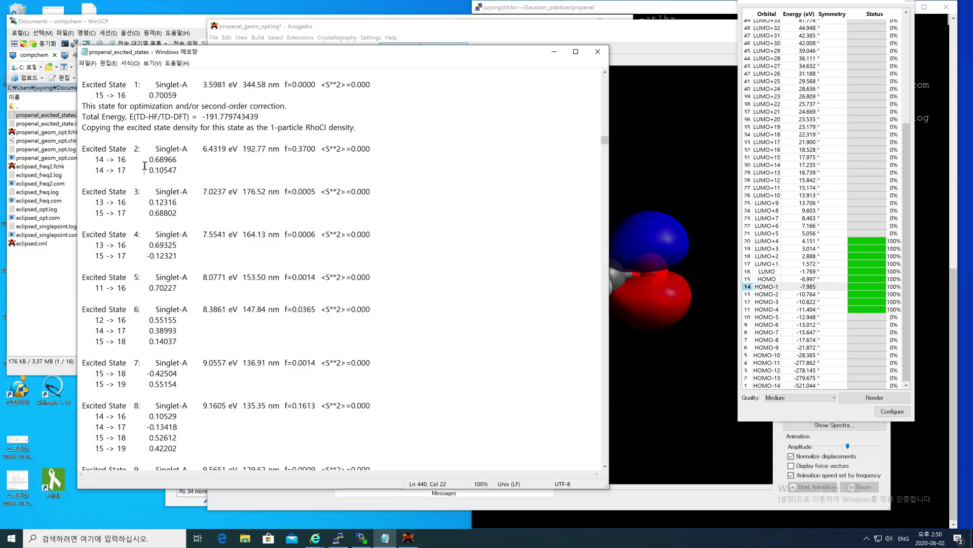
left_click_drag(202, 151, 277, 152)
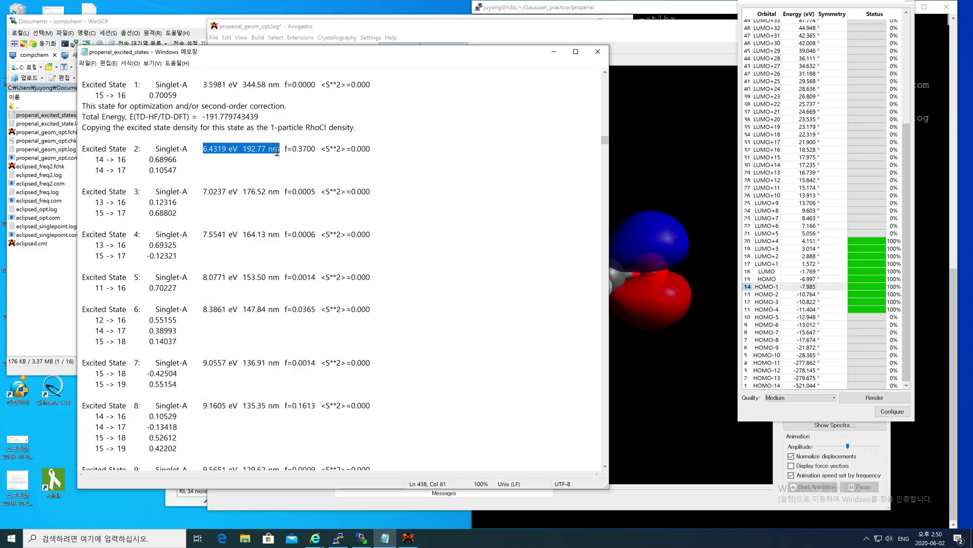
left_click(277, 152)
left_click_drag(87, 162, 184, 169)
left_click(184, 169)
- Step through HOMO-1 and HOMO in Avogadro and finish with the LUMO+1 orbital (number 17) displayed
left_click(764, 288)
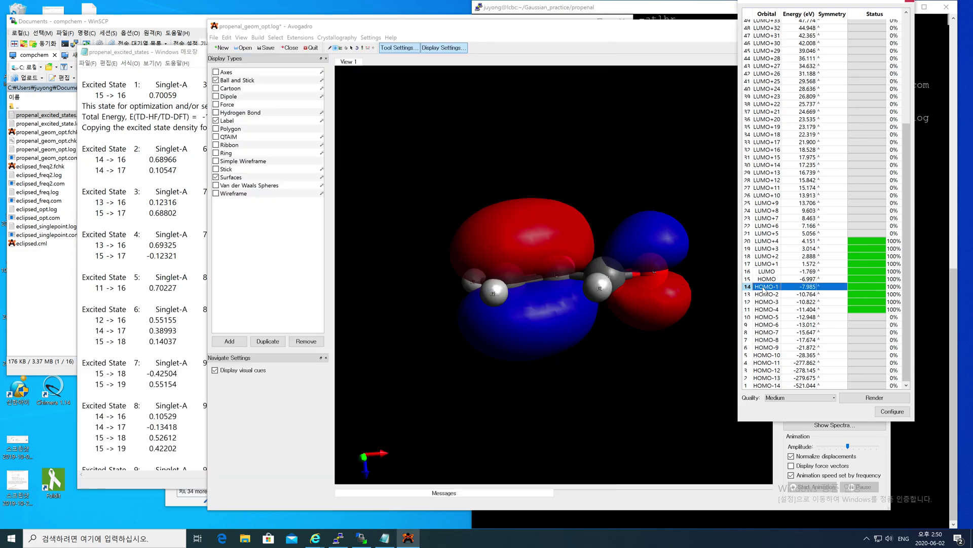
left_click(762, 279)
left_click(764, 288)
left_click(764, 264)
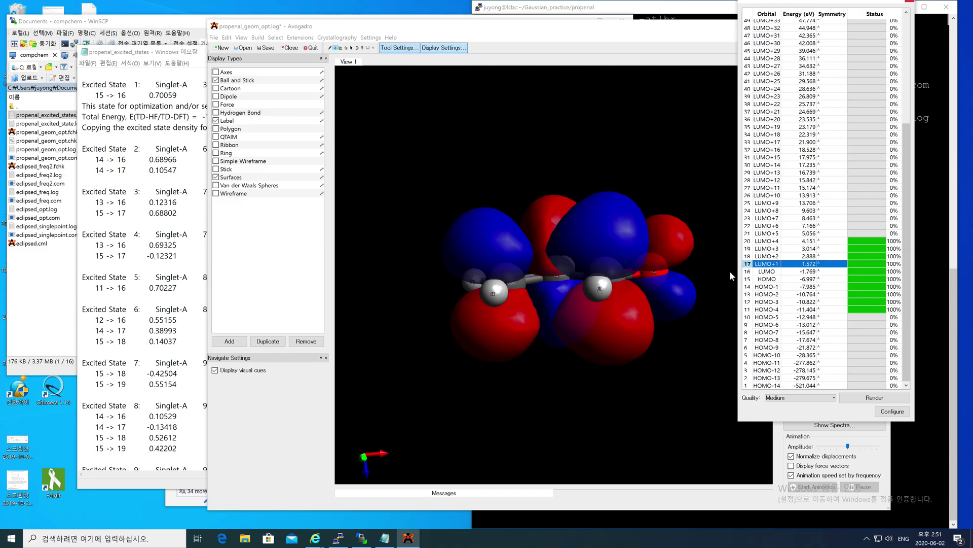
left_click(491, 292)
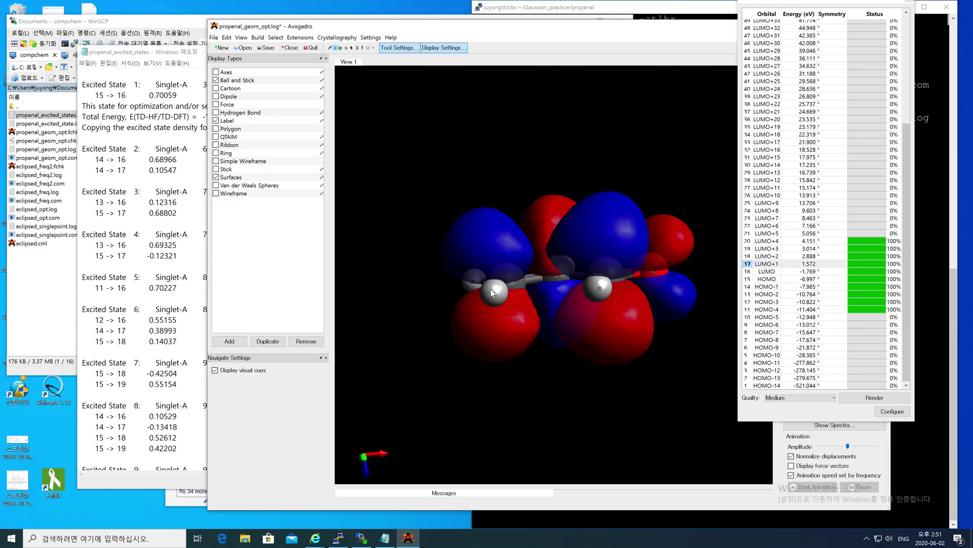
- Go through Excited States 3, 4 and 5 in the Notepad log, marking their entries
left_click(115, 287)
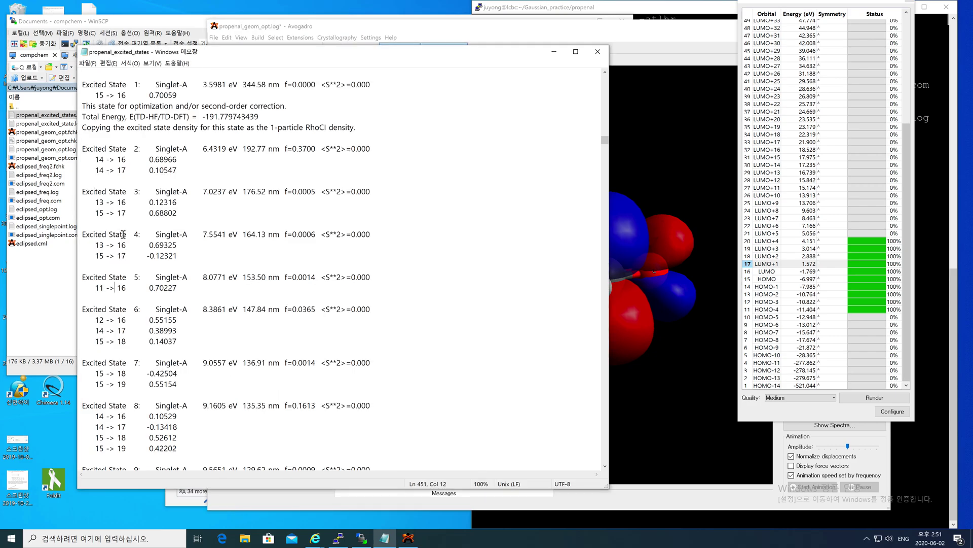
double_click(147, 193)
double_click(146, 236)
double_click(146, 279)
left_click(154, 282)
left_click_drag(146, 280, 178, 359)
- Locate Excited State 10 in the log and highlight its energy, wavelength and oscillator strength
scroll(143, 291, "down", 2)
left_click(179, 360)
scroll(180, 357, "down", 2)
left_click_drag(129, 398, 298, 396)
left_click(298, 398)
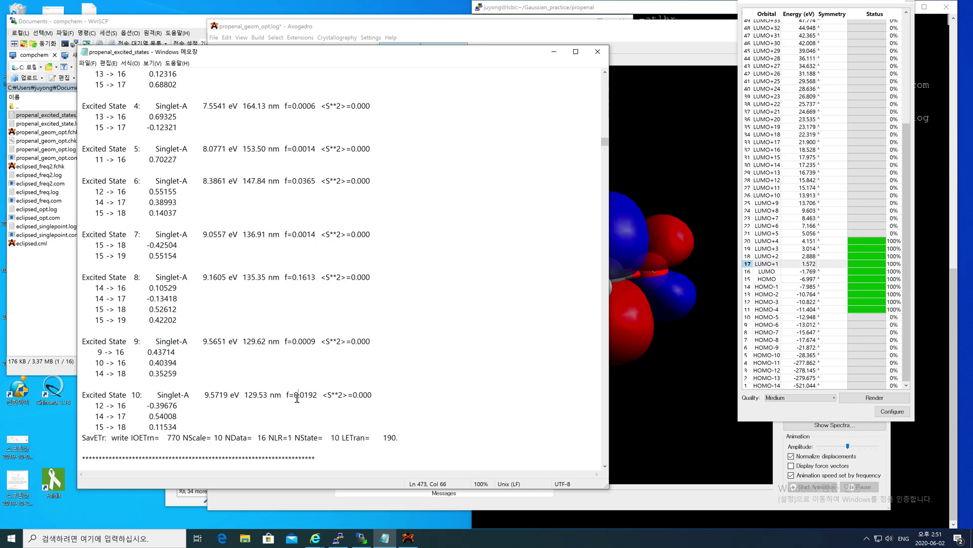
left_click(110, 396)
left_click_drag(157, 396, 406, 395)
left_click(375, 396)
- Find the population analysis section and highlight the three lines of alpha occupied eigenvalues
scroll(364, 396, "down", 5)
scroll(365, 397, "down", 4)
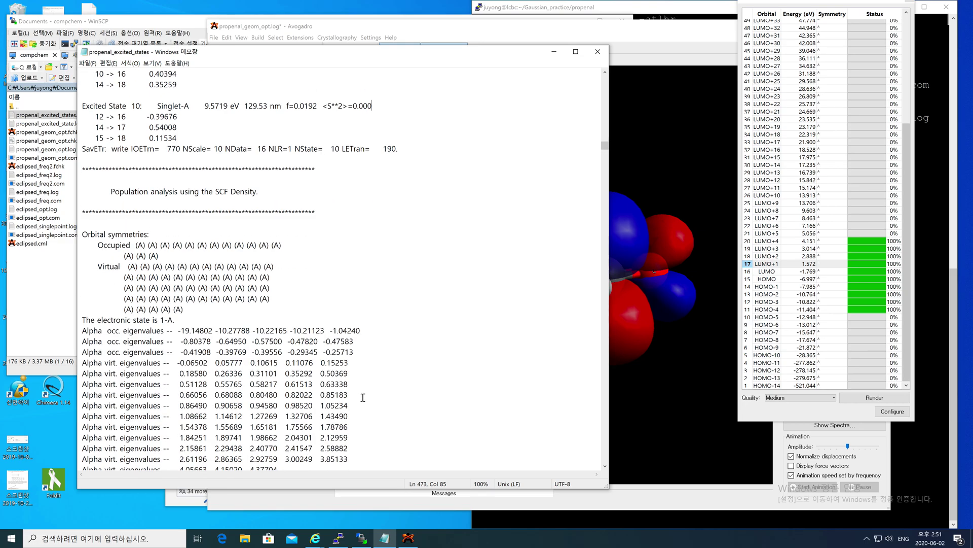
scroll(357, 397, "down", 2)
left_click_drag(83, 267, 365, 286)
left_click(365, 287)
- Highlight the individual occupied orbital energies line by line, followed by the whole block of alpha virtual eigenvalues
left_click(199, 268)
double_click(199, 267)
left_click(235, 268)
left_click_drag(249, 269, 359, 267)
left_click(378, 267)
left_click_drag(187, 276, 368, 289)
left_click(368, 290)
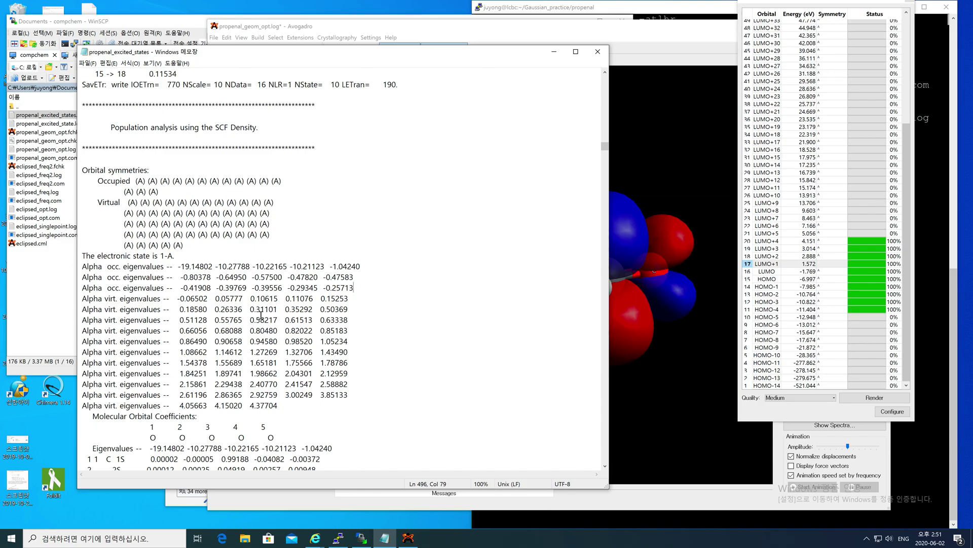
left_click_drag(174, 302, 322, 405)
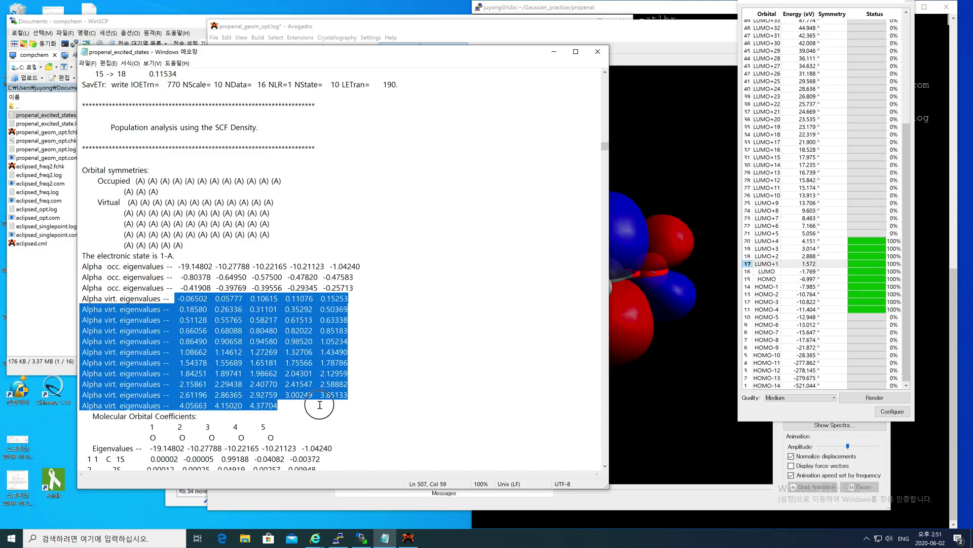
left_click(321, 404)
- Skip past the molecular orbital coefficients to the Mulliken charges section and highlight that block
scroll(321, 393, "down", 2)
scroll(320, 394, "down", 20)
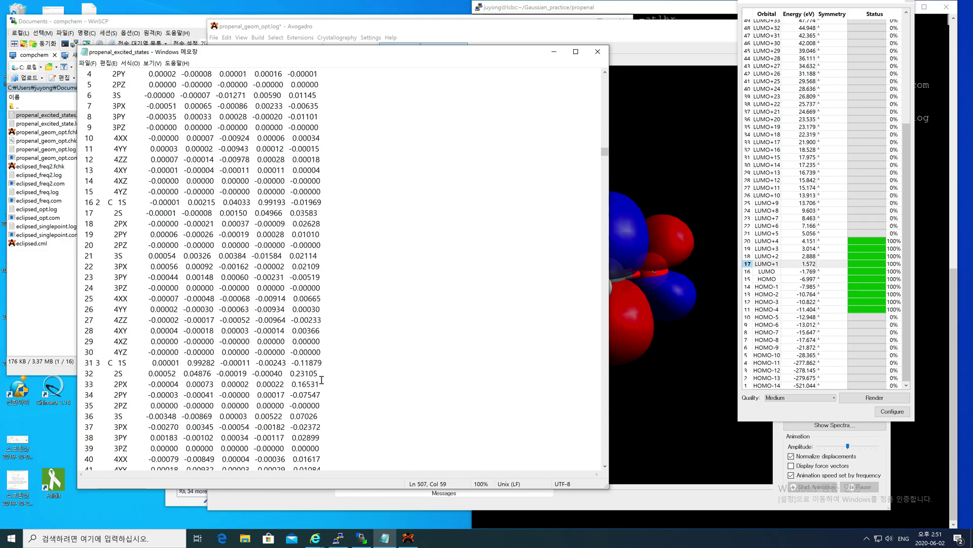
left_click_drag(604, 160, 604, 451)
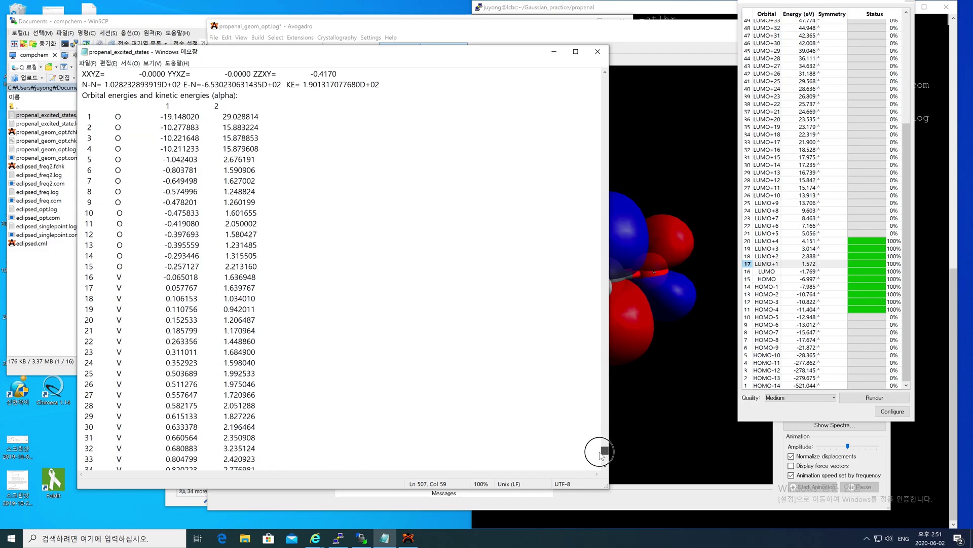
scroll(415, 393, "up", 7)
scroll(414, 393, "up", 9)
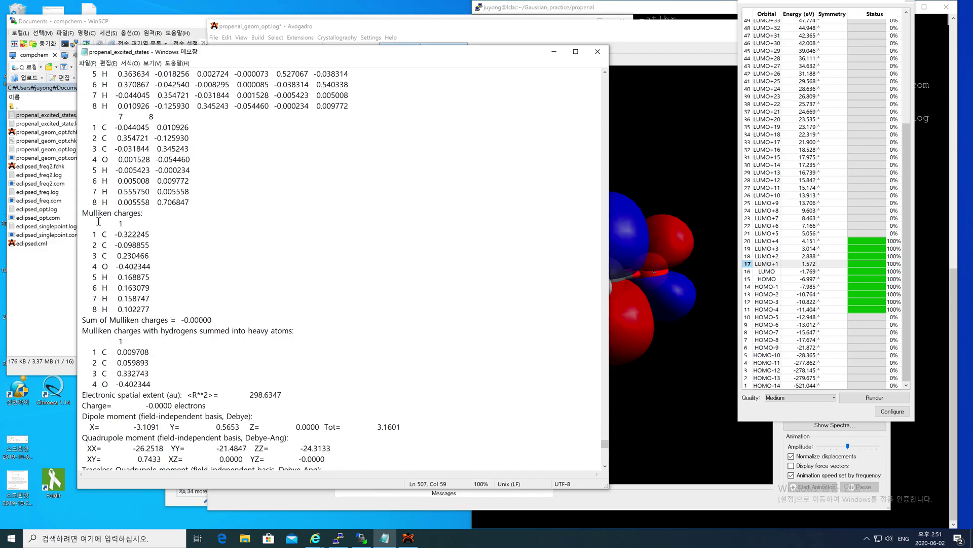
left_click_drag(83, 212, 205, 320)
left_click(184, 317)
- Highlight the Mulliken charges heading and the rows for atoms 1 to 8
left_click(137, 215)
double_click(144, 214)
left_click(82, 213)
left_click_drag(80, 213, 158, 219)
left_click(152, 220)
left_click_drag(89, 235, 173, 308)
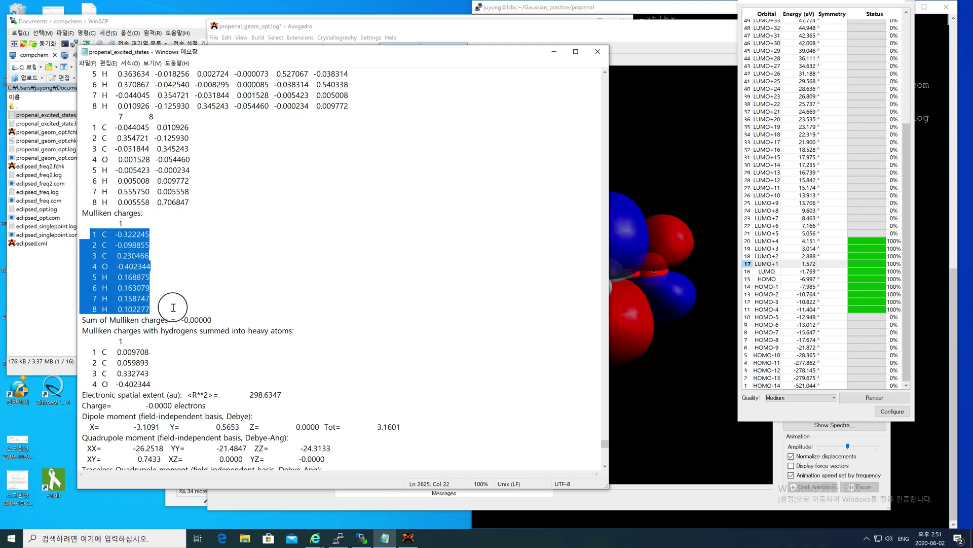
left_click(173, 306)
- Highlight the Mulliken charges of the three carbons and the oxygen, finishing with the entire charge list
left_click_drag(115, 235, 156, 258)
left_click(155, 238)
left_click(159, 246)
left_click(156, 258)
left_click_drag(98, 266, 151, 264)
left_click(155, 268)
left_click(150, 264)
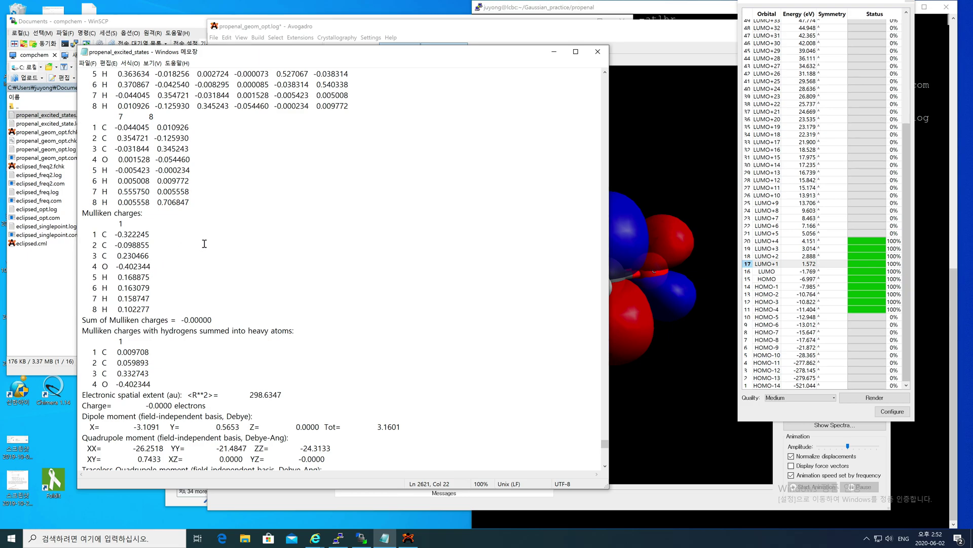
left_click_drag(80, 211, 179, 304)
left_click(179, 305)
- Find the orbital energies and kinetic energies table and highlight the values for orbital 1
scroll(176, 299, "down", 20)
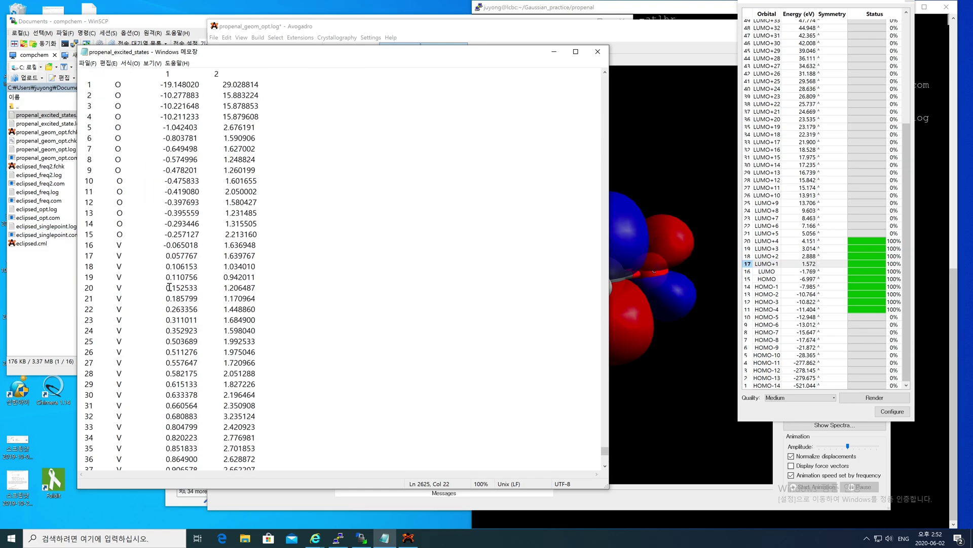
scroll(169, 287, "up", 5)
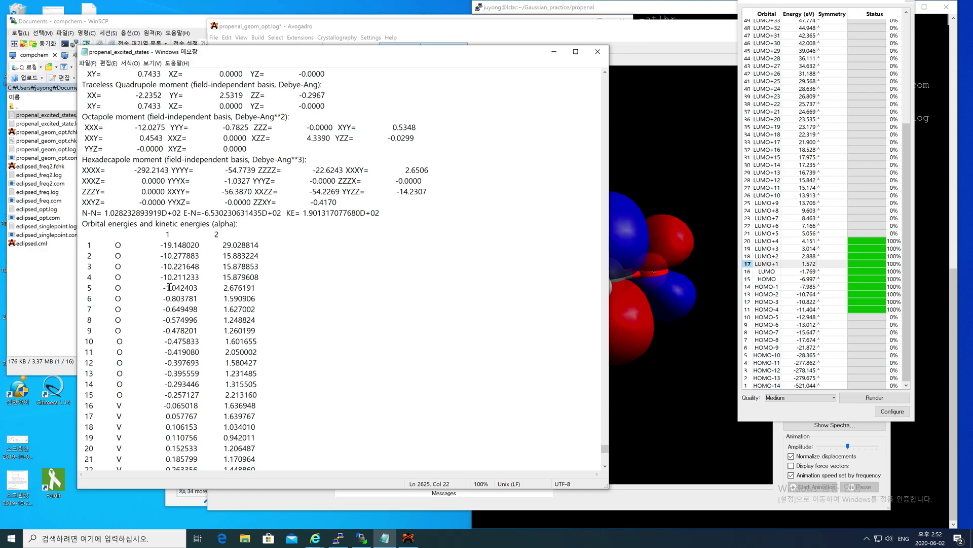
left_click_drag(158, 248, 275, 249)
left_click(215, 249)
left_click(274, 249)
- Check the end of the log, return to Excited State 2 to highlight its wavelength, and move the Notepad window over Avogadro
scroll(266, 265, "down", 20)
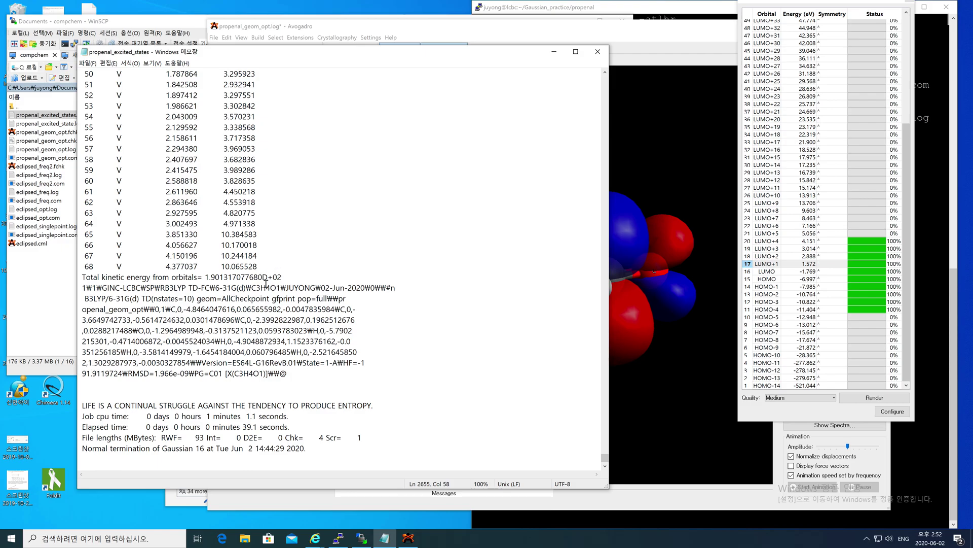
scroll(266, 284, "up", 15)
left_click(606, 420)
left_click_drag(607, 422, 611, 269)
scroll(526, 299, "up", 20)
scroll(526, 301, "up", 20)
scroll(525, 300, "up", 20)
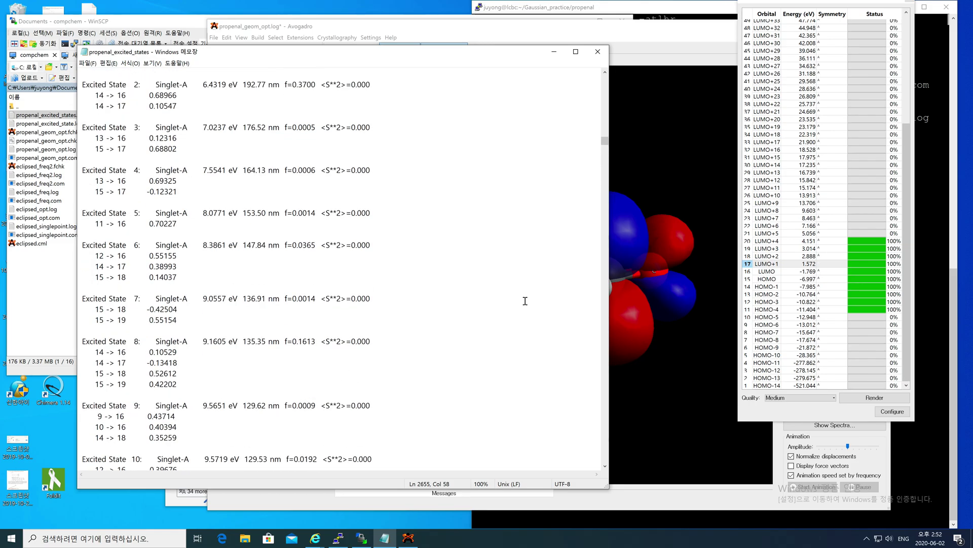
scroll(526, 301, "up", 2)
left_click(244, 148)
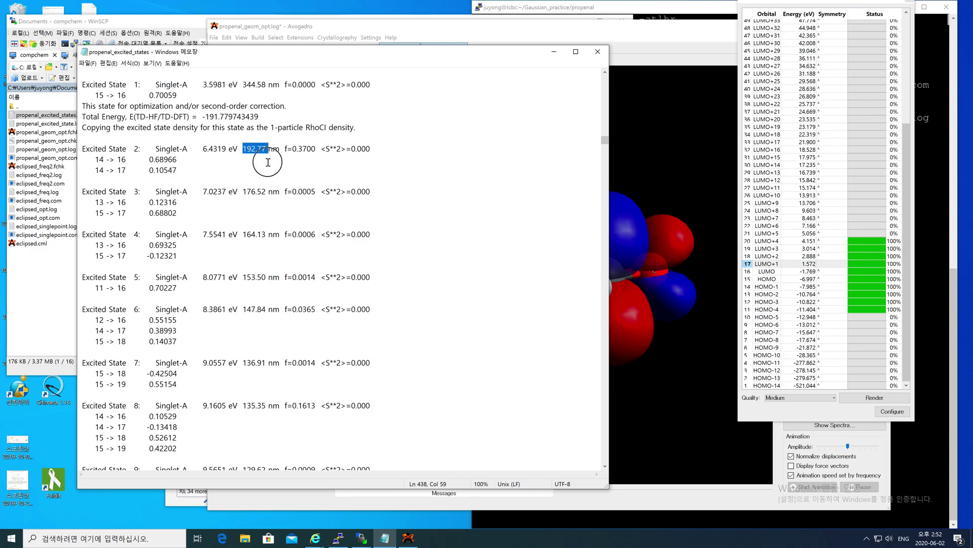
left_click_drag(278, 62, 405, 66)
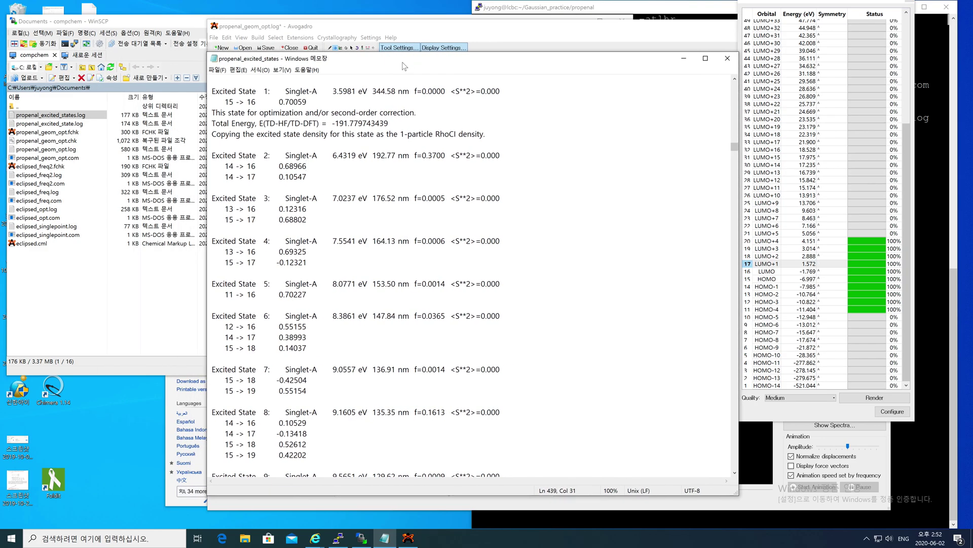
- Switch to the PubChem Acrolein page in Internet Explorer and highlight the compound name
mouse_move(315, 539)
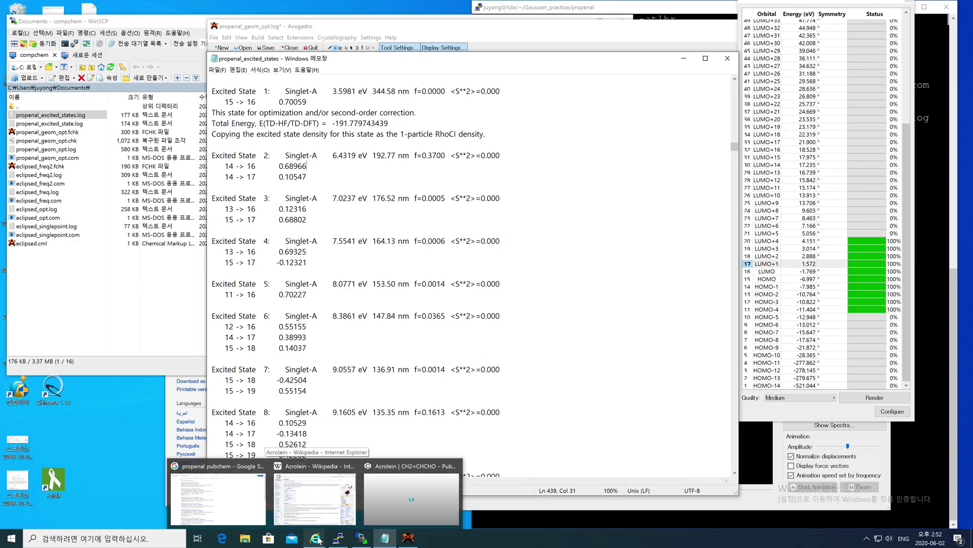
left_click(315, 508)
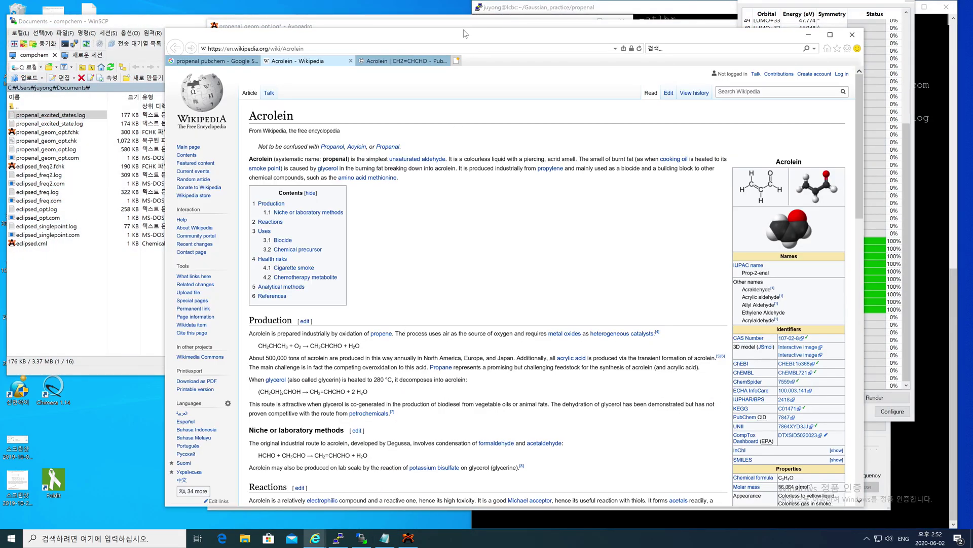
left_click(403, 61)
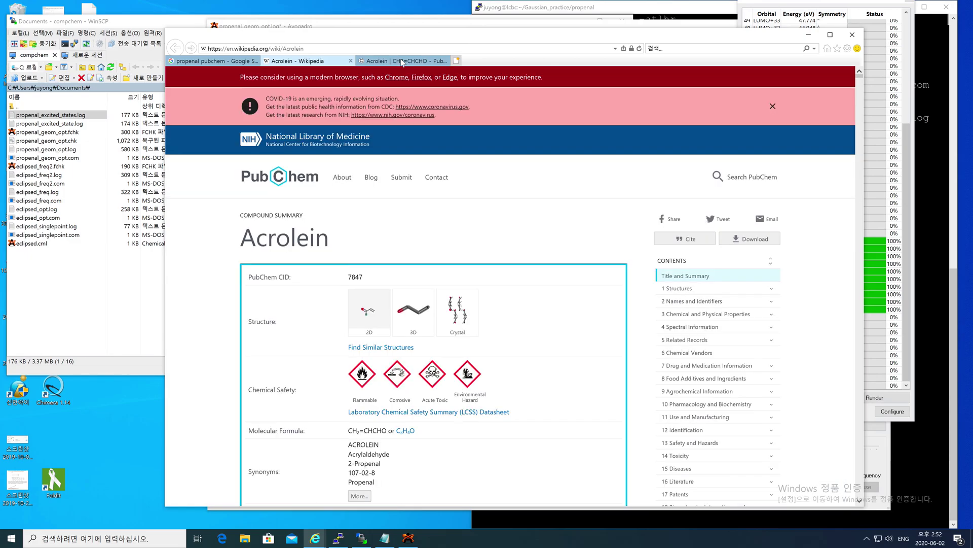
left_click_drag(415, 34, 269, 19)
double_click(133, 226)
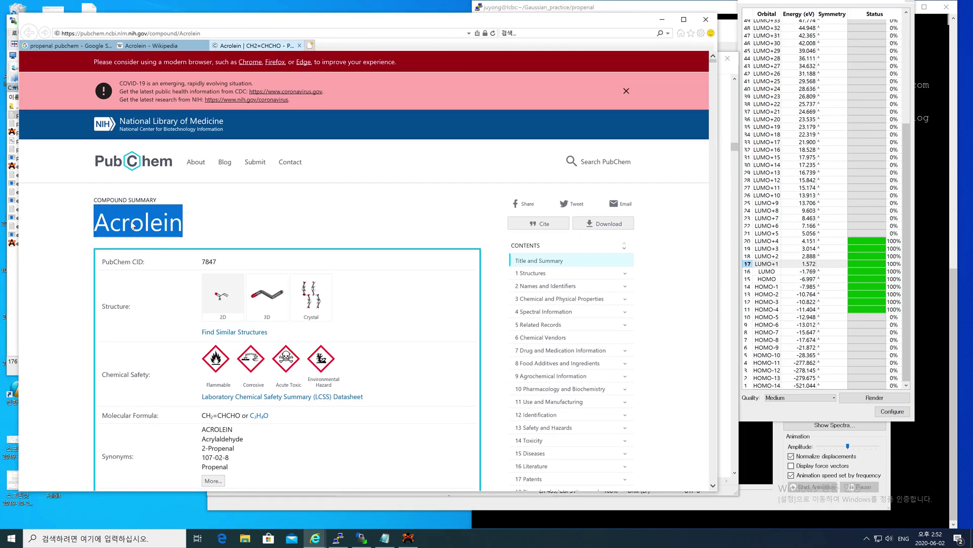
left_click(229, 227)
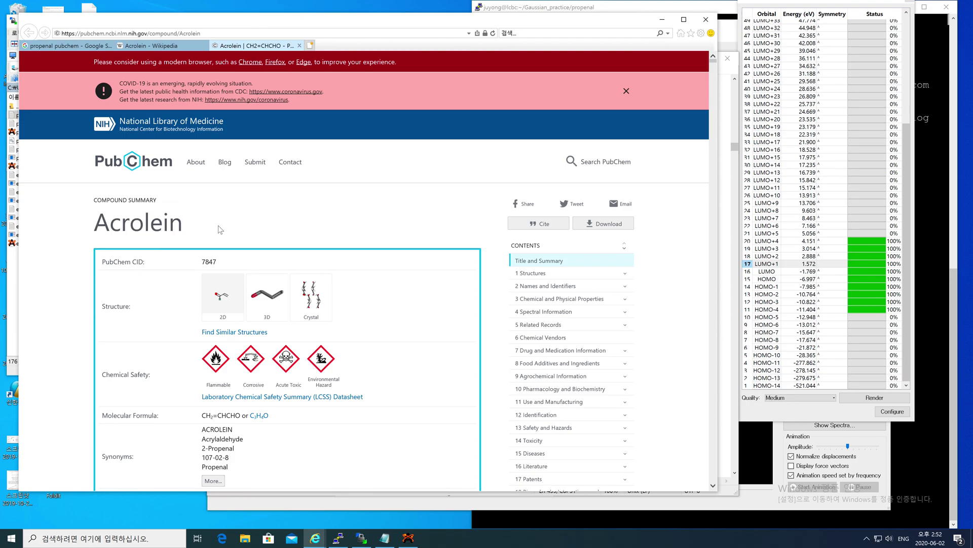
- Go to the Spectral Information section of the Acrolein page and find the UV Spectra entry
scroll(230, 253, "down", 4)
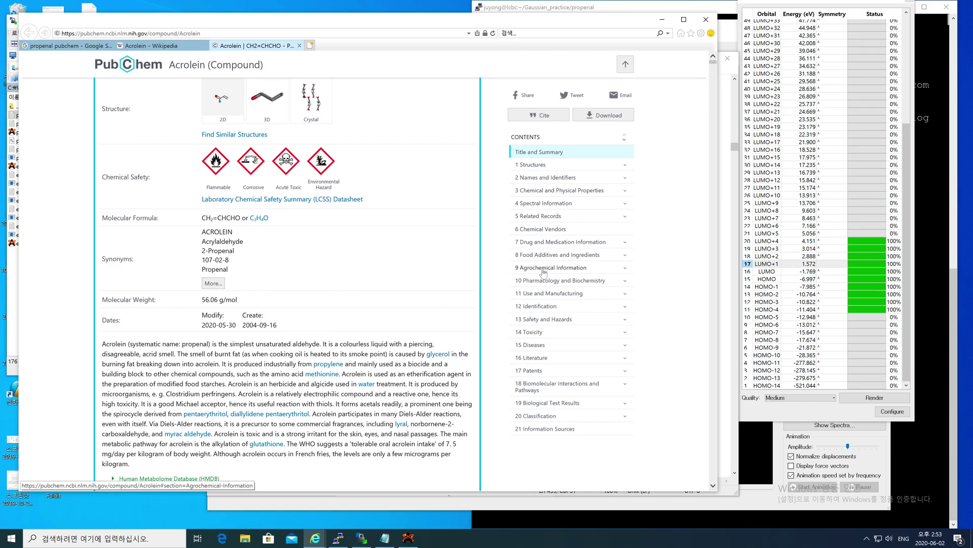
left_click(523, 204)
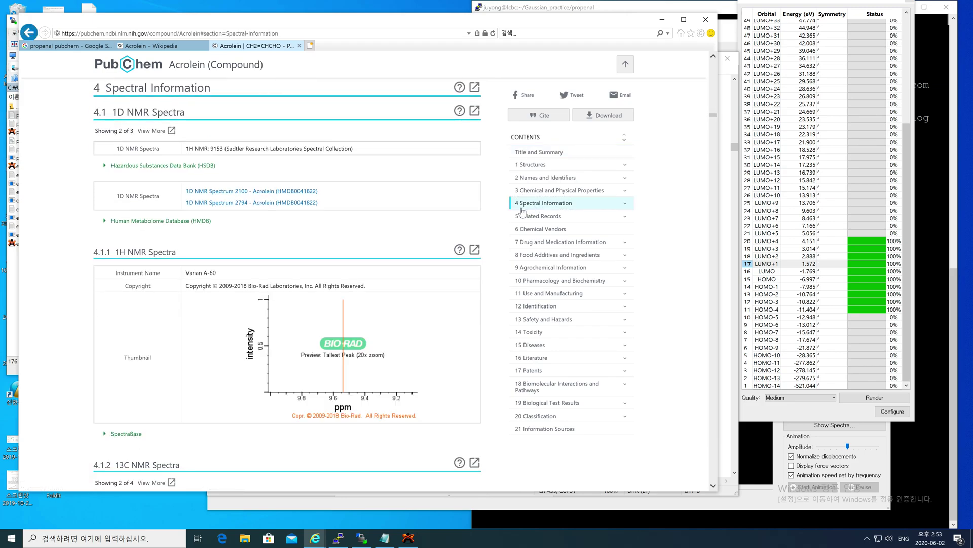
left_click(136, 114)
scroll(163, 231, "down", 8)
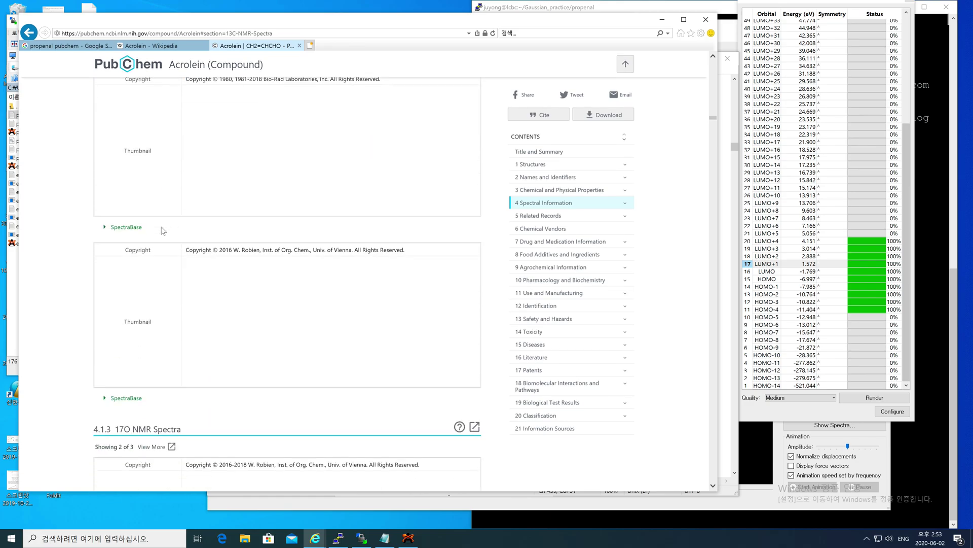
scroll(163, 231, "down", 8)
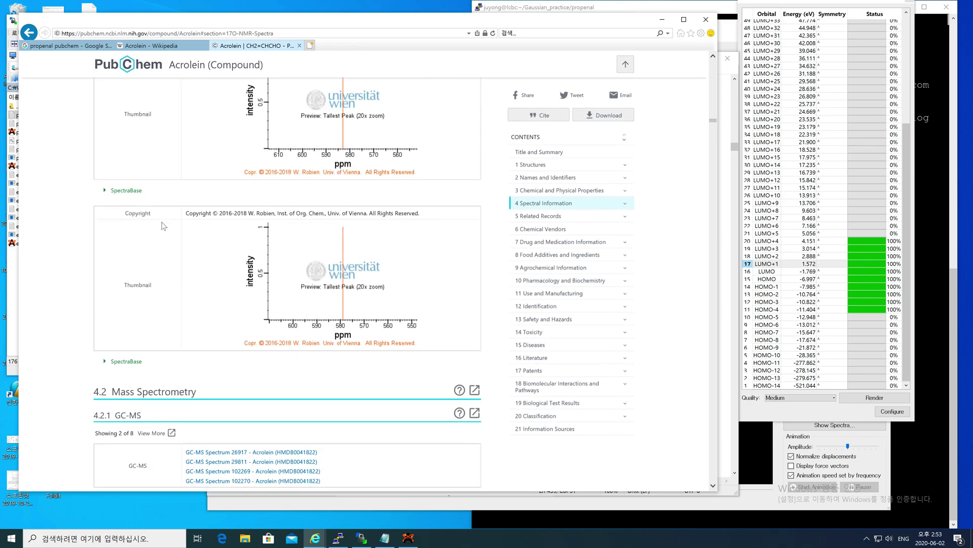
scroll(164, 226, "up", 2)
scroll(152, 167, "down", 7)
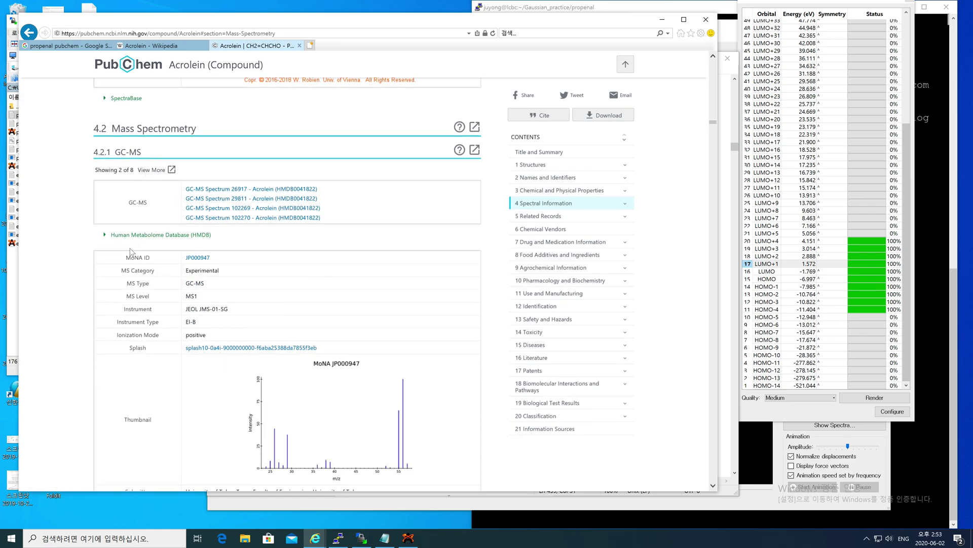
scroll(269, 283, "down", 3)
scroll(182, 334, "down", 3)
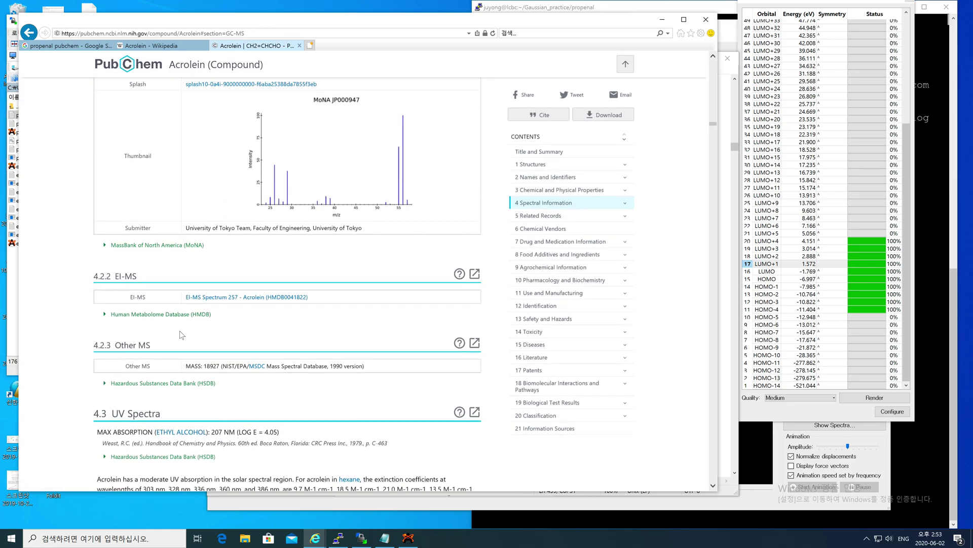
scroll(157, 328, "down", 4)
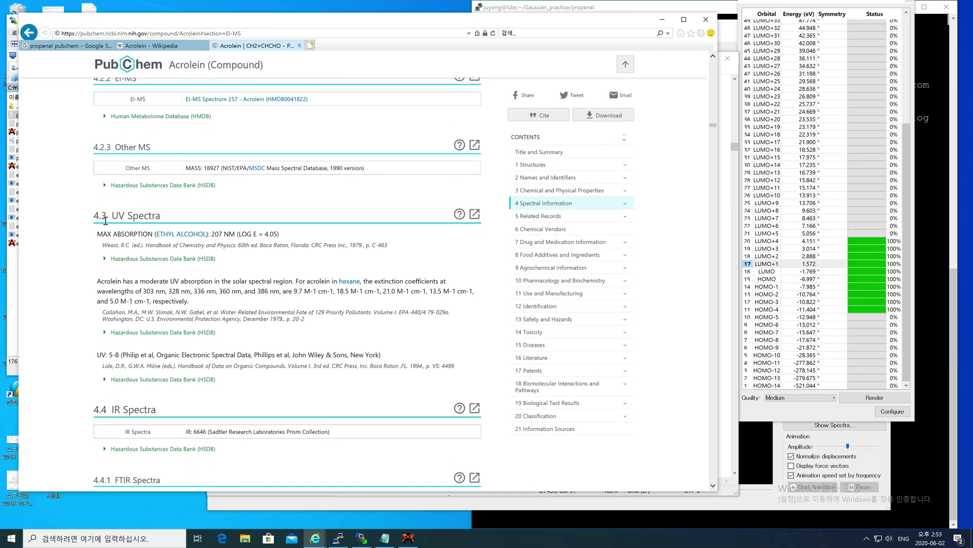
- Highlight the 4.3 UV Spectra heading and the maximum absorption line beneath it
left_click_drag(106, 215, 163, 220)
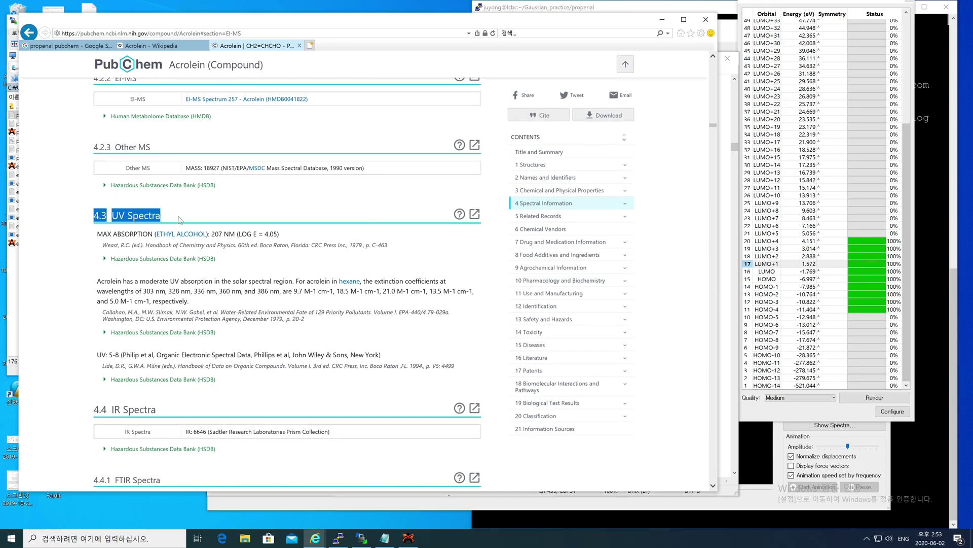
left_click(178, 220)
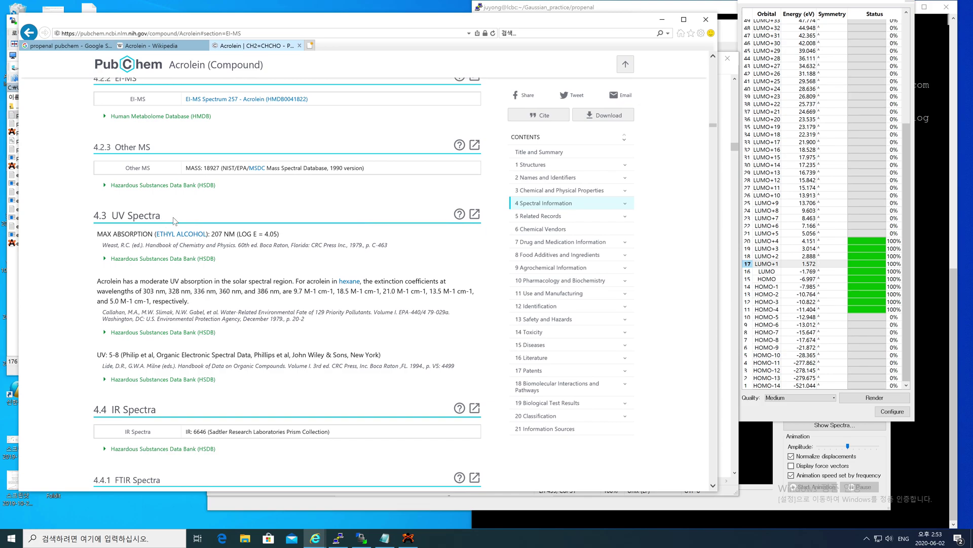
triple_click(133, 237)
triple_click(128, 240)
left_click(128, 238)
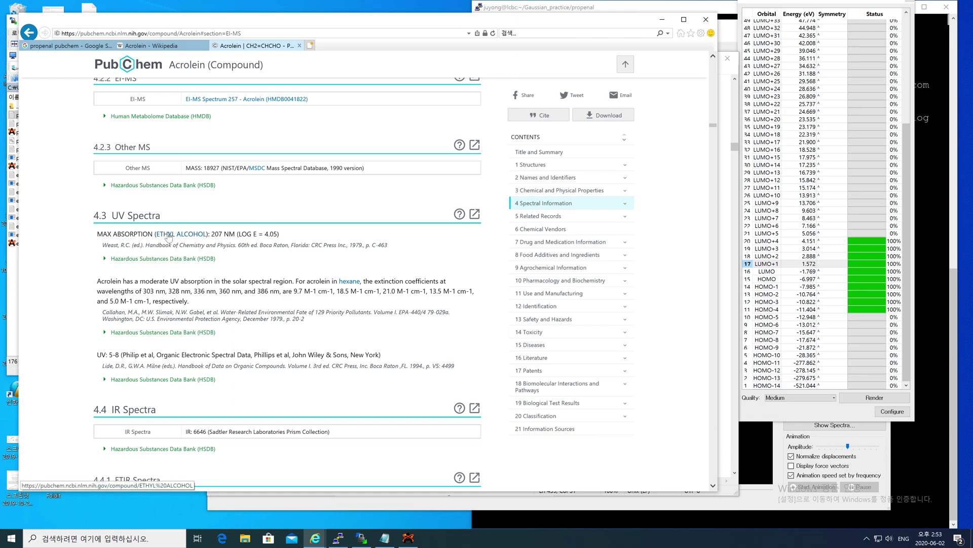
- Move the browser window aside and highlight the 207 NM absorption maximum in ethyl alcohol
left_click_drag(309, 23, 468, 25)
left_click_drag(371, 236, 397, 237)
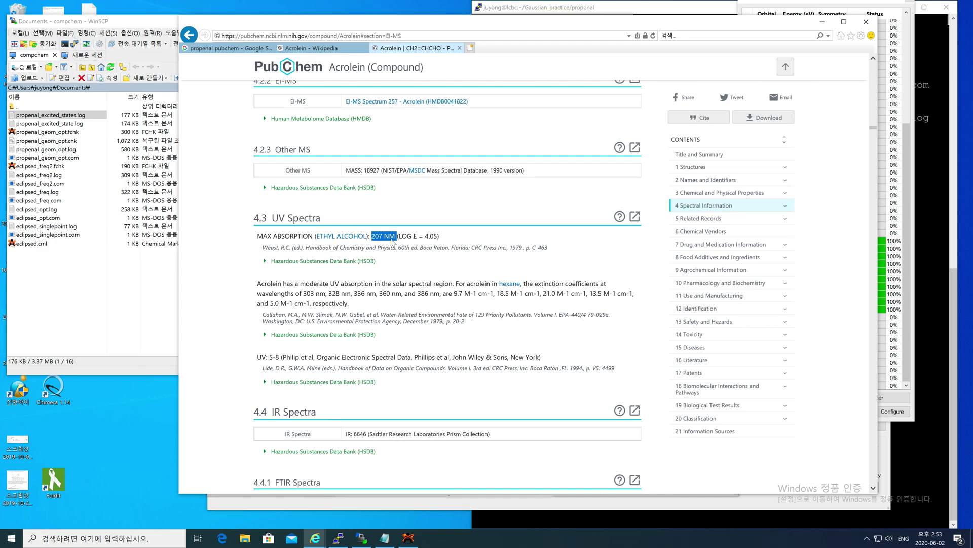
left_click(421, 310)
double_click(385, 238)
- Switch to the propenal_excited_states log in Notepad, move it aside and highlight the wavelength of Excited State 2
left_click(385, 538)
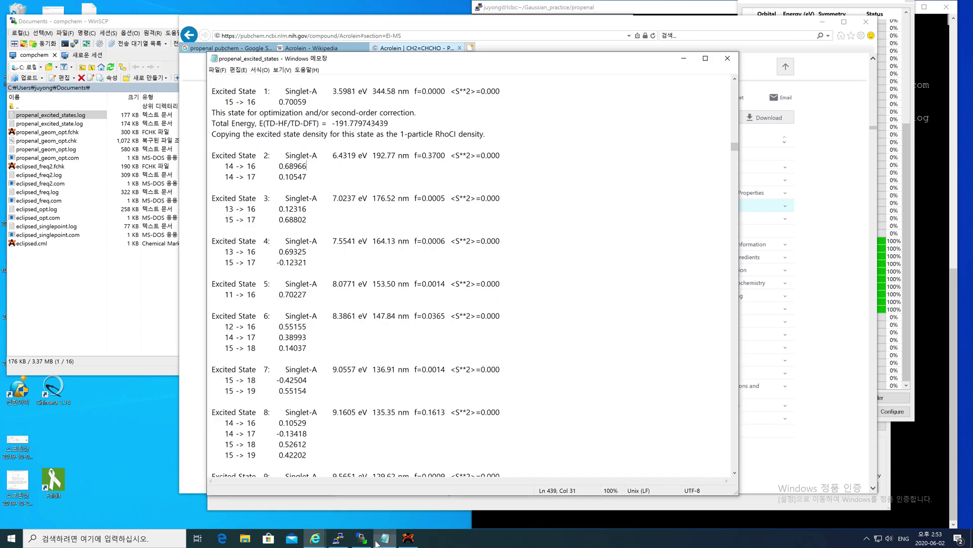
left_click_drag(423, 57, 248, 58)
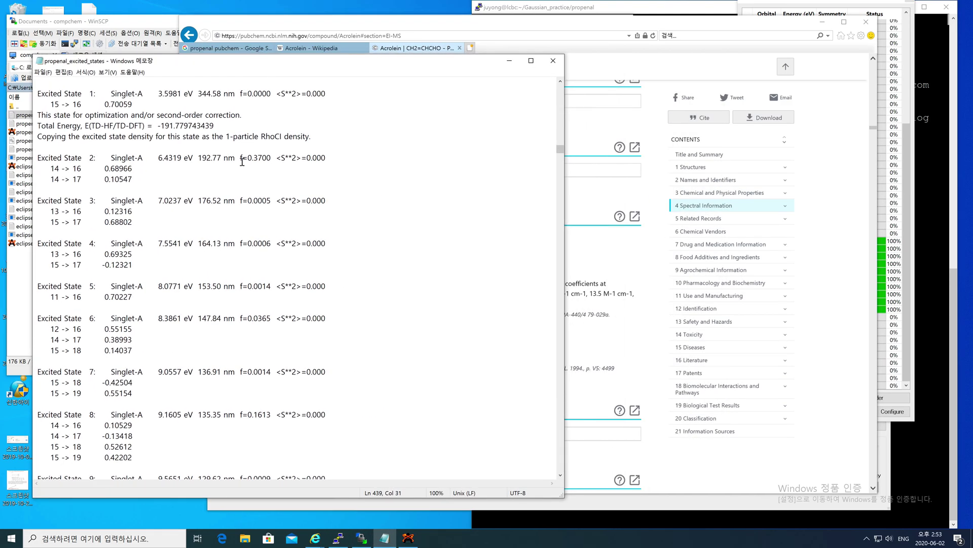
double_click(208, 158)
- Move the browser beside the log and compare PubChem's UV absorption maximum with the wavelength of Excited State 2
left_click_drag(465, 28, 608, 30)
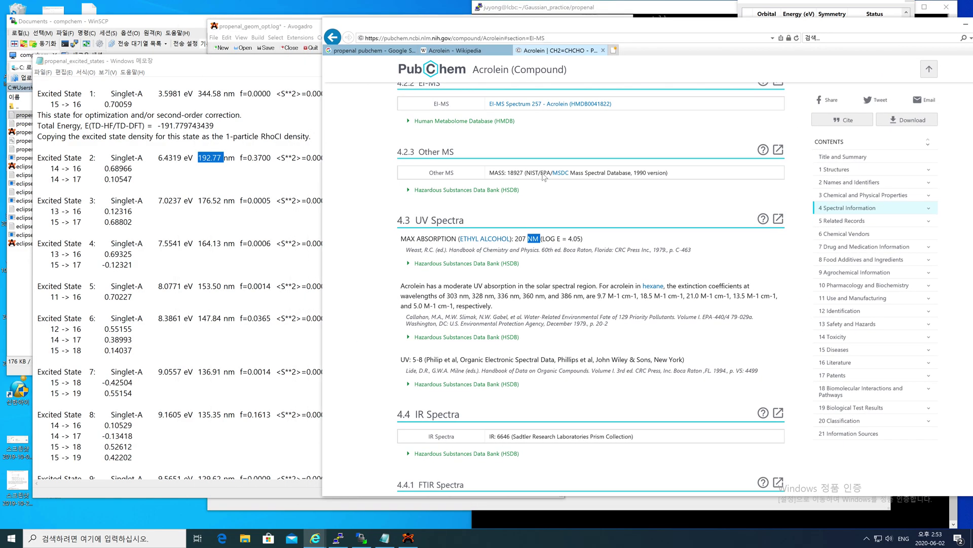
left_click(551, 261)
key("alt+Tab")
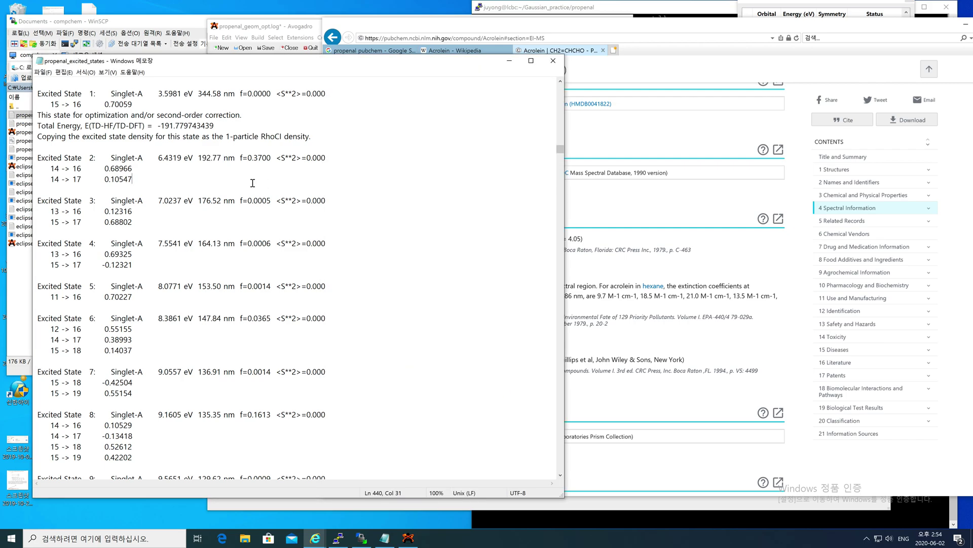
left_click(639, 266)
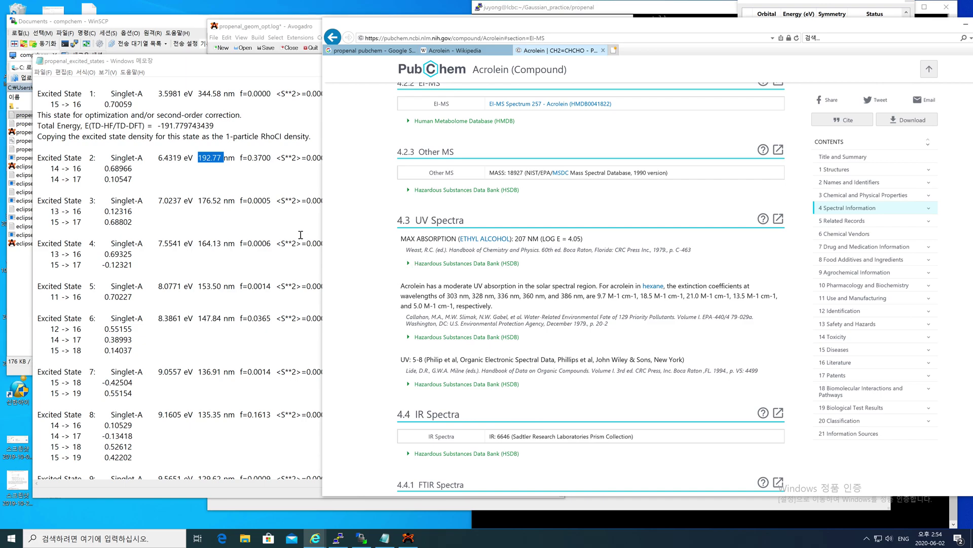
left_click(213, 163)
left_click(641, 292)
- Narrow the Notepad and browser windows so the excited-state list and the UV Spectra section sit side by side
left_click_drag(264, 63, 250, 71)
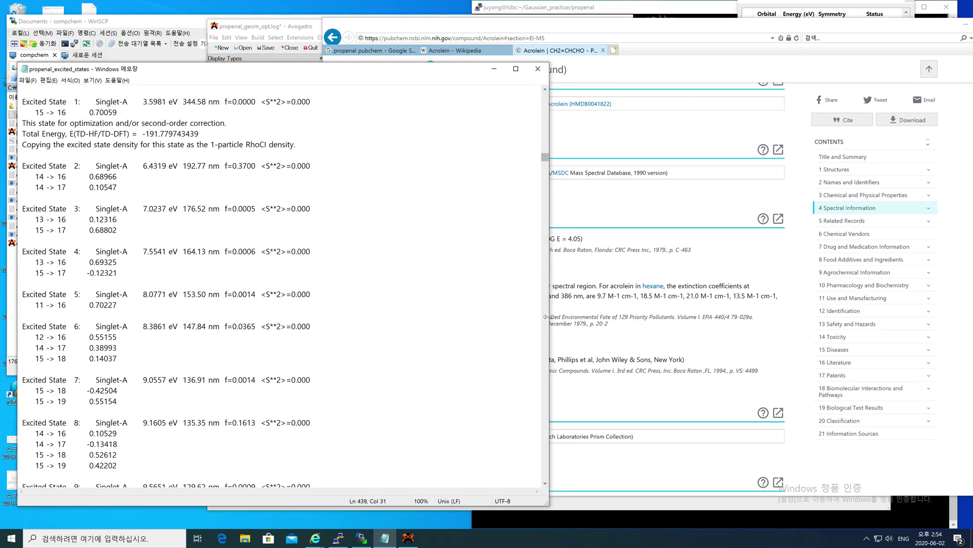
left_click_drag(549, 320, 412, 322)
left_click_drag(113, 166, 172, 251)
left_click(173, 251)
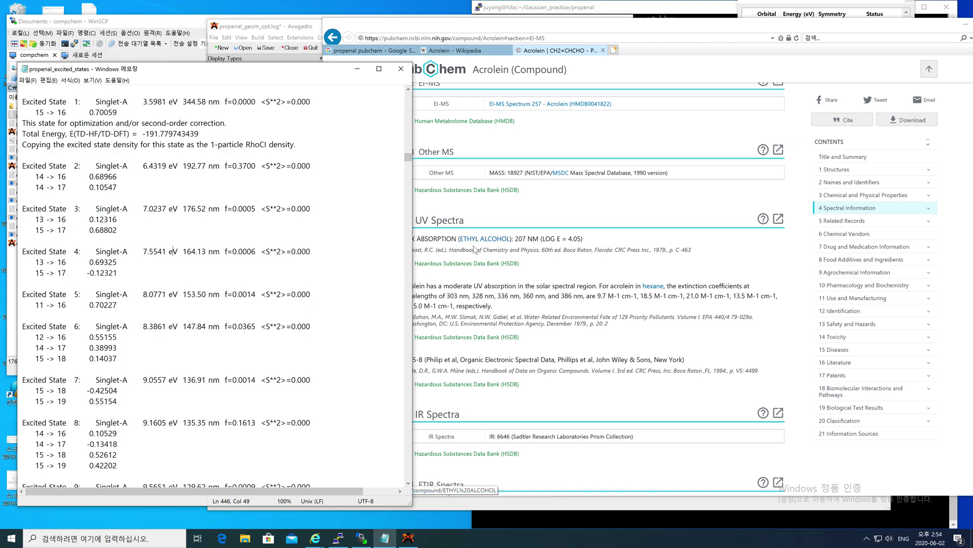
left_click(606, 239)
triple_click(606, 239)
left_click(603, 248)
left_click_drag(321, 243, 379, 251)
left_click(352, 250)
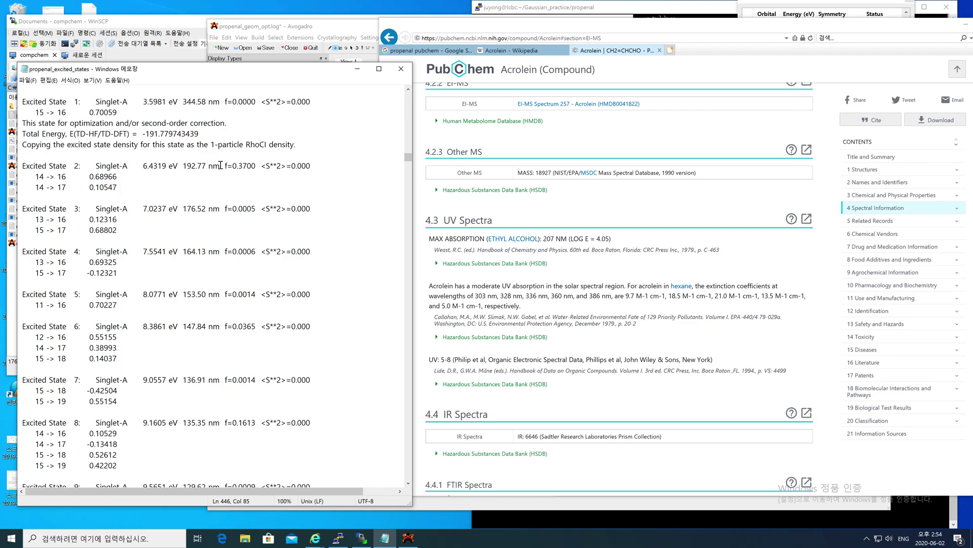
- Highlight the log lines from Excited State 2 through Excited State 4 and check the neighbouring states
left_click_drag(184, 157, 293, 263)
left_click(292, 264)
left_click_drag(290, 301, 315, 292)
left_click(213, 135)
left_click(315, 293)
- Highlight the maximum absorption line and its Handbook of Chemistry and Physics citation in the UV Spectra section
left_click(629, 250)
triple_click(629, 249)
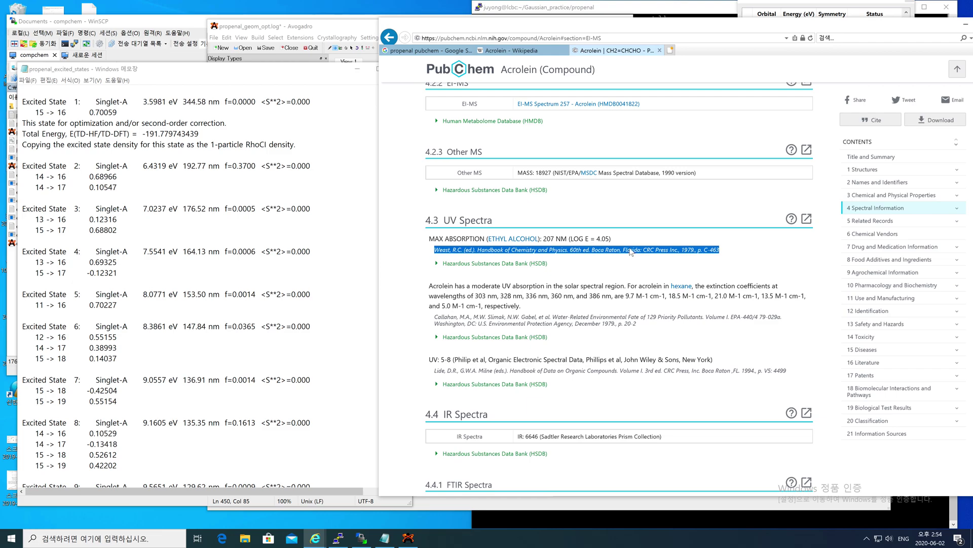
triple_click(637, 239)
left_click(639, 253)
triple_click(639, 252)
left_click(639, 256)
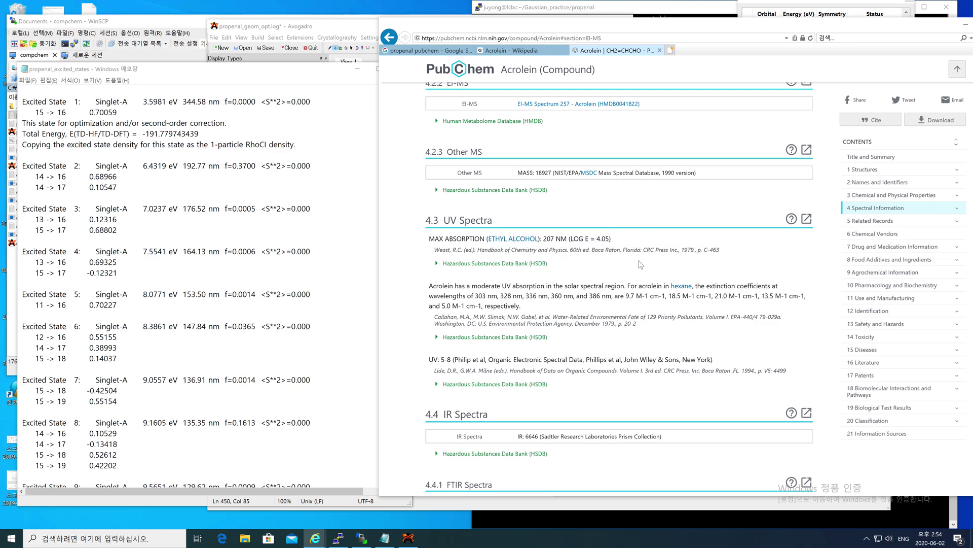
- Compare the log entries around Excited States 5 and 6 with PubChem's paragraph on acrolein absorption in hexane
left_click(322, 361)
left_click_drag(330, 287, 342, 342)
left_click(341, 341)
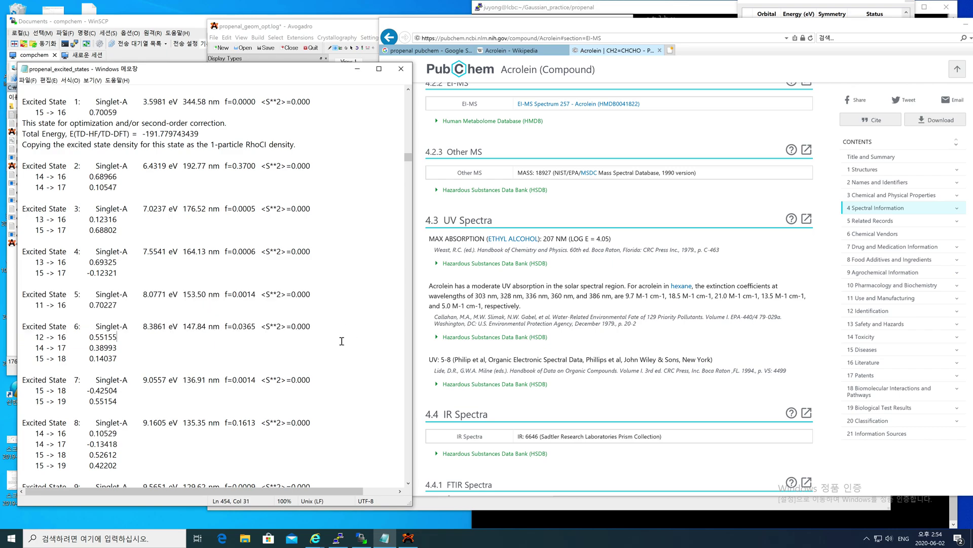
scroll(571, 354, "down", 3)
scroll(572, 354, "up", 3)
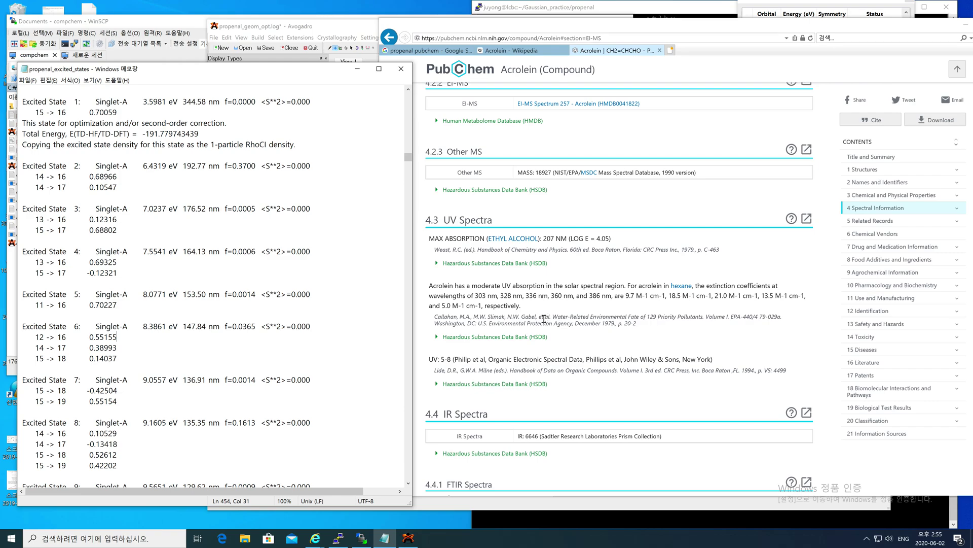
left_click_drag(615, 274, 659, 332)
left_click(662, 333)
left_click(634, 272)
left_click(658, 331)
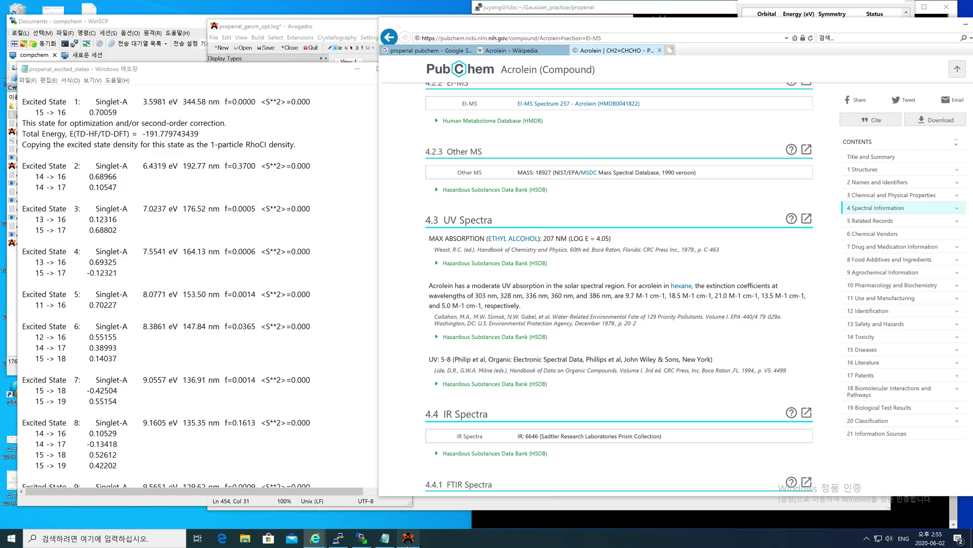
- Switch to Avogadro, move its window clear of the log, and examine the rendered LUMO+1 surface up close
left_click(408, 538)
left_click_drag(512, 196, 520, 266)
left_click_drag(545, 26, 445, 20)
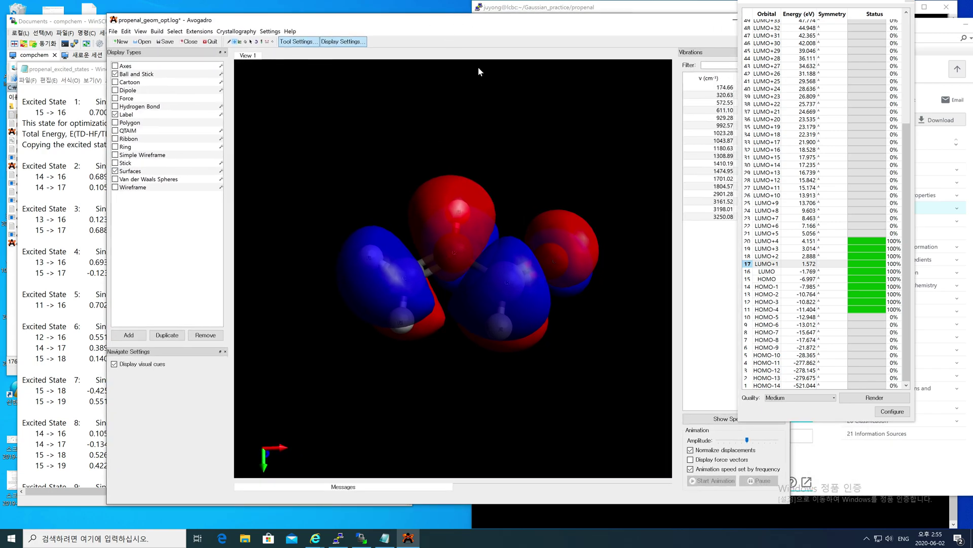
scroll(575, 378, "up", 2)
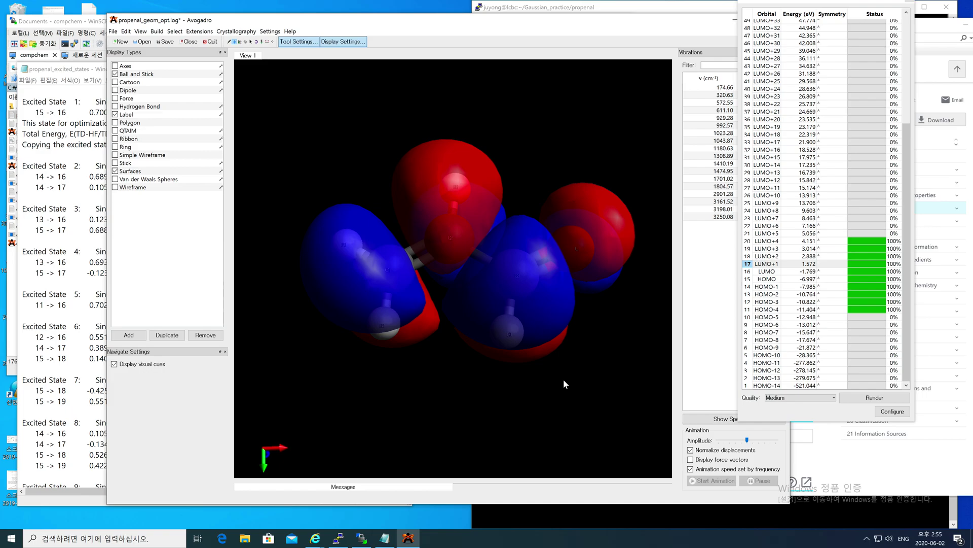
scroll(559, 379, "up", 2)
scroll(555, 385, "down", 3)
mouse_move(545, 400)
left_mouse_down()
mouse_move(537, 410)
mouse_move(547, 401)
left_mouse_up()
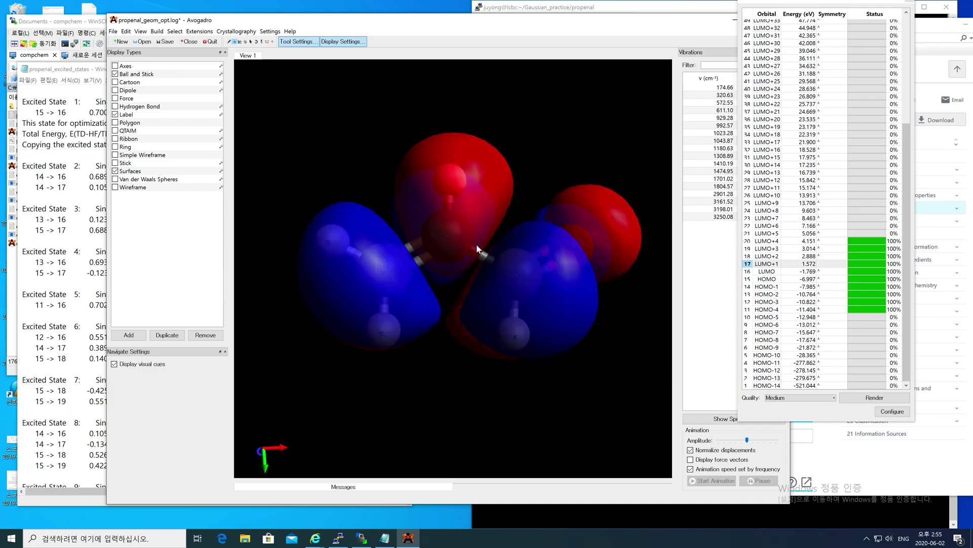
left_click_drag(482, 253, 481, 255)
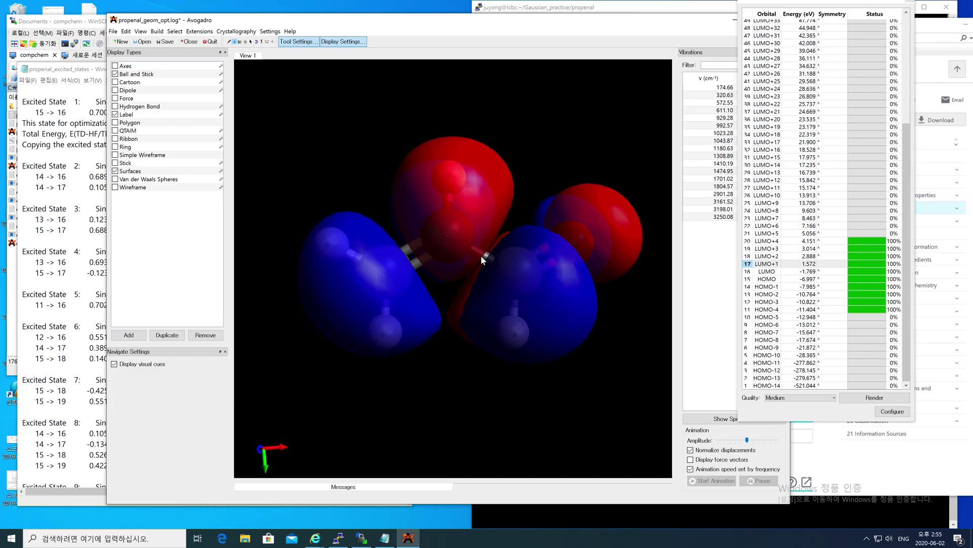